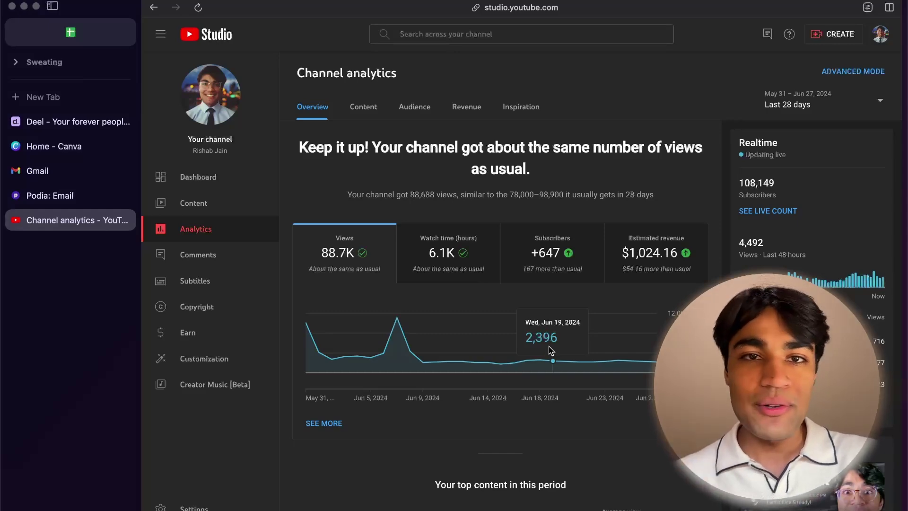
- Switch to Amie's June 25 – July 1, 2024 week calendar with its inbox todos
{"action": "key", "text": "super+Tab"}
{"action": "key", "text": "super+Tab"}
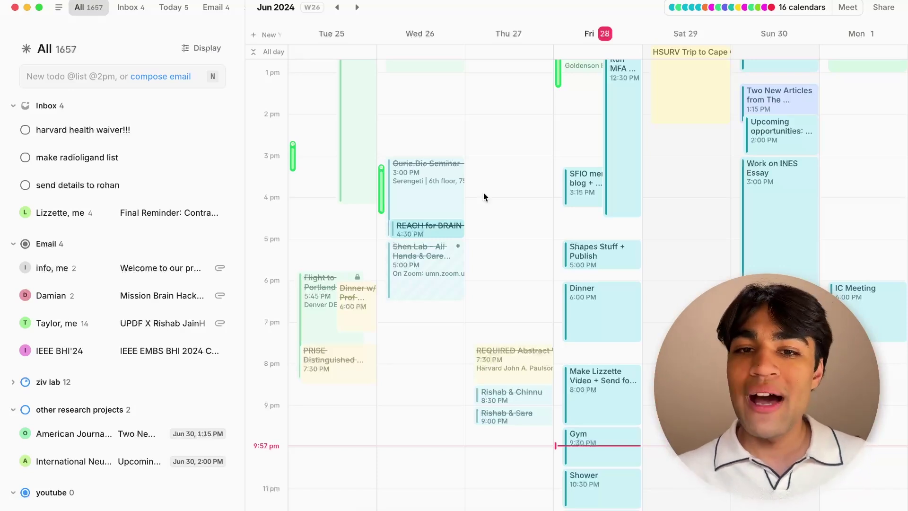
{"action": "scroll", "coordinate": [551, 178], "scroll_direction": "up", "scroll_amount": 2}
{"action": "scroll", "coordinate": [551, 180], "scroll_direction": "down", "scroll_amount": 5}
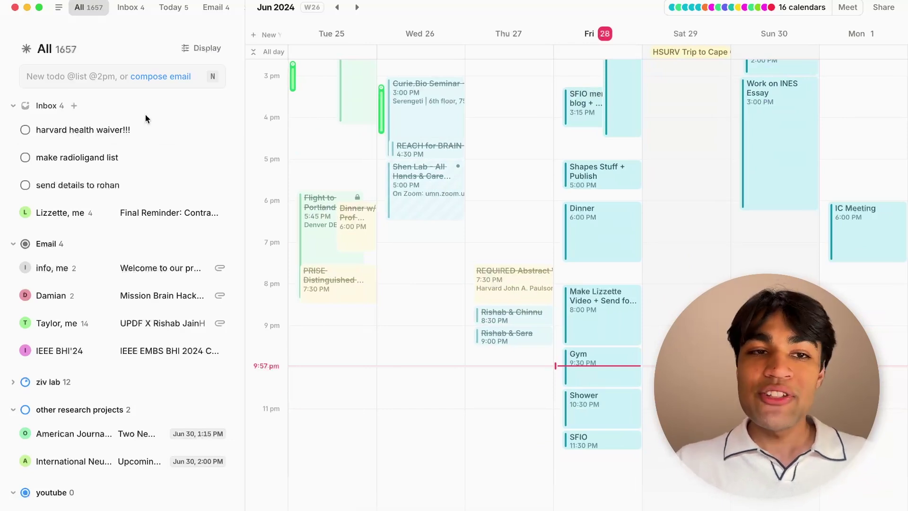
{"action": "left_click", "coordinate": [12, 107]}
{"action": "left_click", "coordinate": [12, 107]}
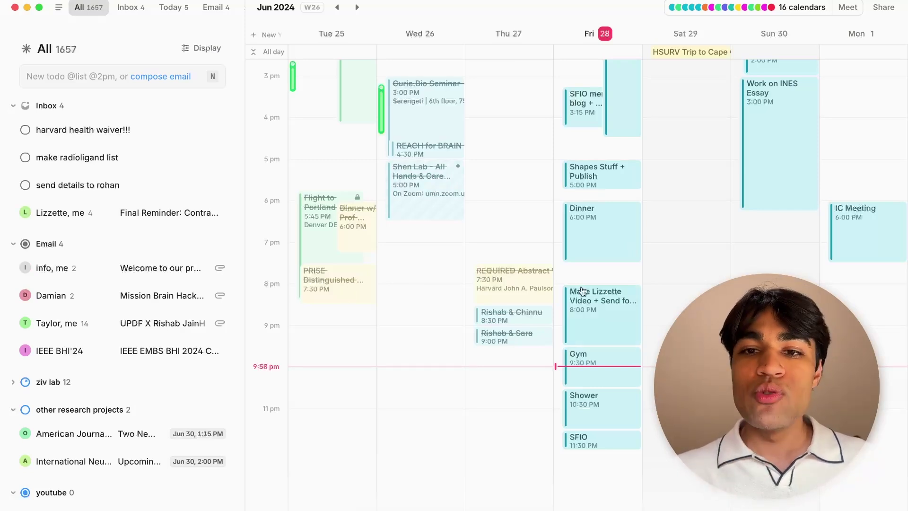
{"action": "left_click_drag", "start_coordinate": [101, 164], "coordinate": [172, 157]}
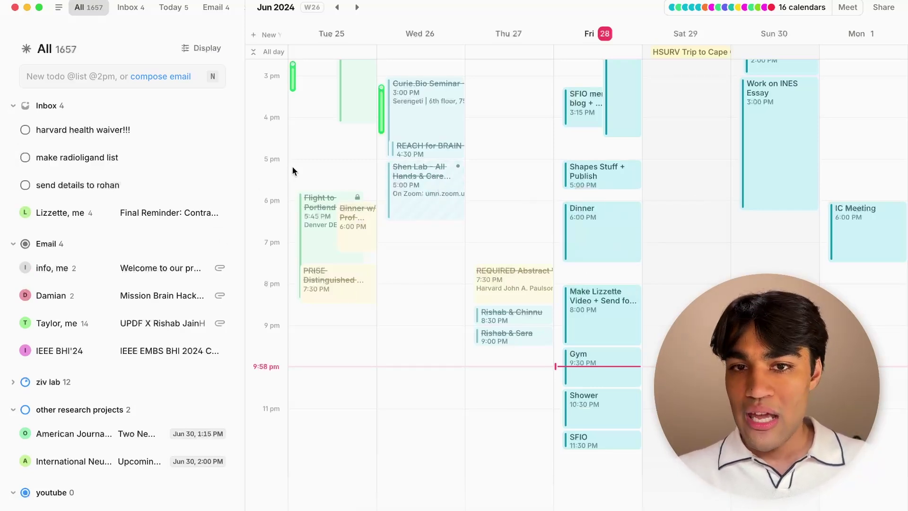
{"action": "left_click_drag", "start_coordinate": [596, 223], "coordinate": [618, 221]}
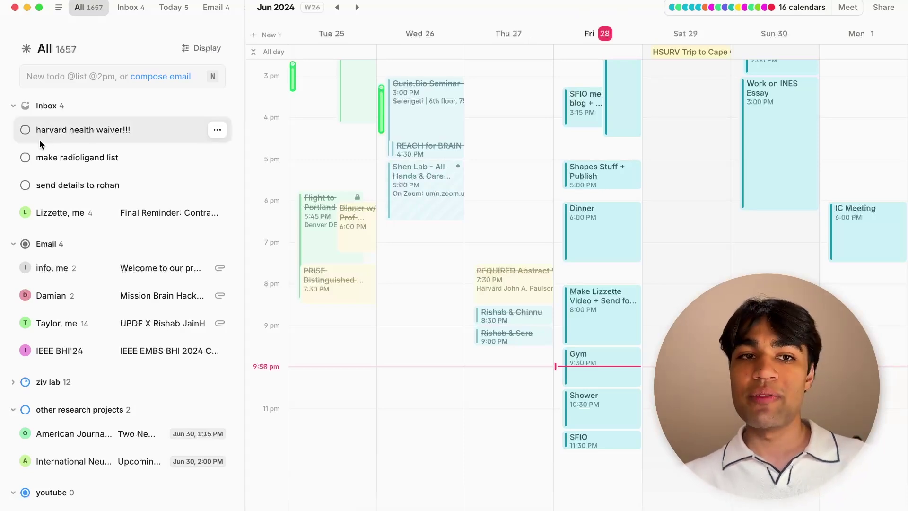
- Give the 'harvard health waiver!!!' todo a deadline of July 8, 2024
{"action": "left_click", "coordinate": [131, 133]}
{"action": "left_click", "coordinate": [217, 189]}
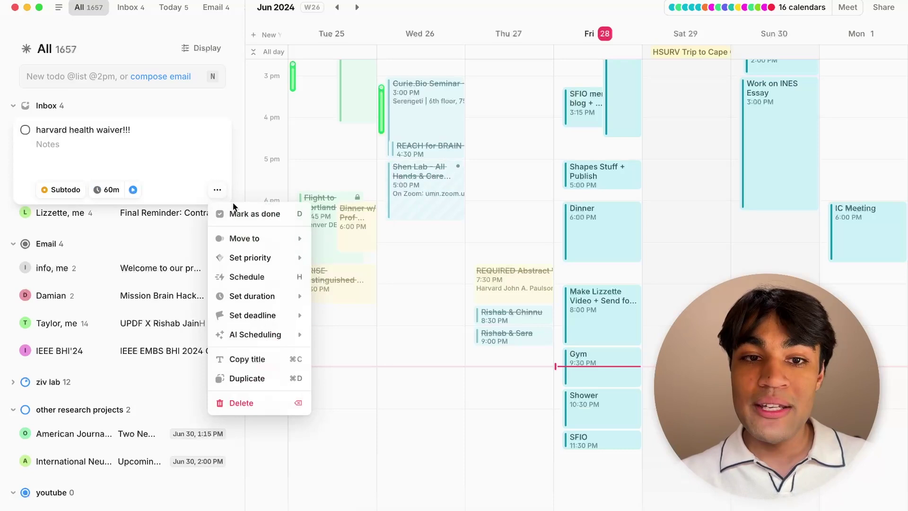
{"action": "mouse_move", "coordinate": [249, 241]}
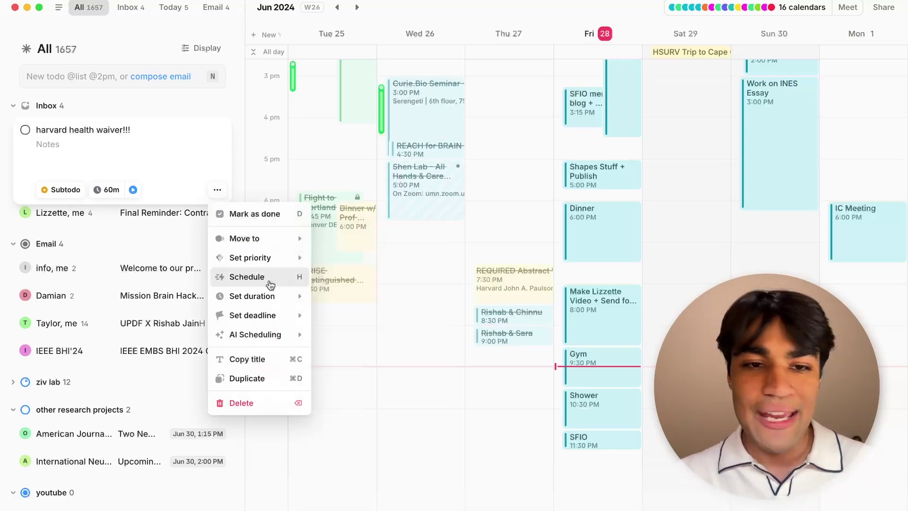
{"action": "mouse_move", "coordinate": [283, 322]}
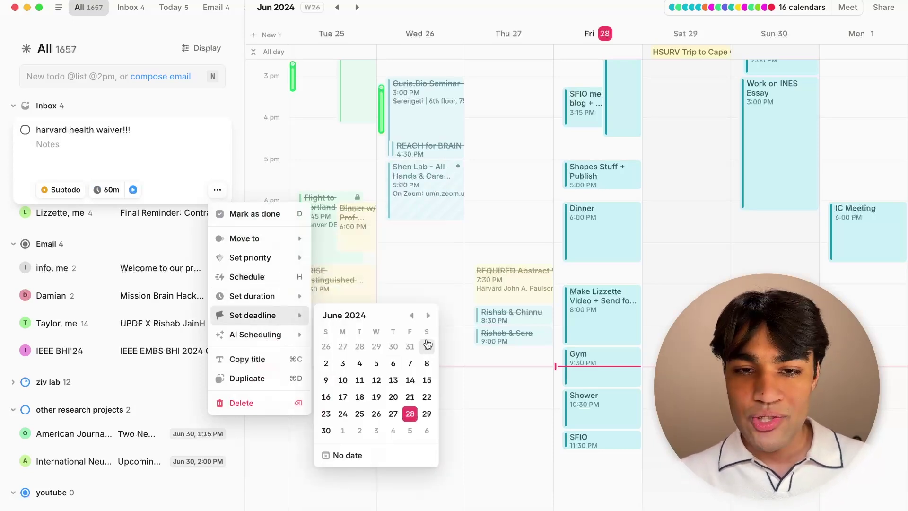
{"action": "left_click", "coordinate": [428, 316]}
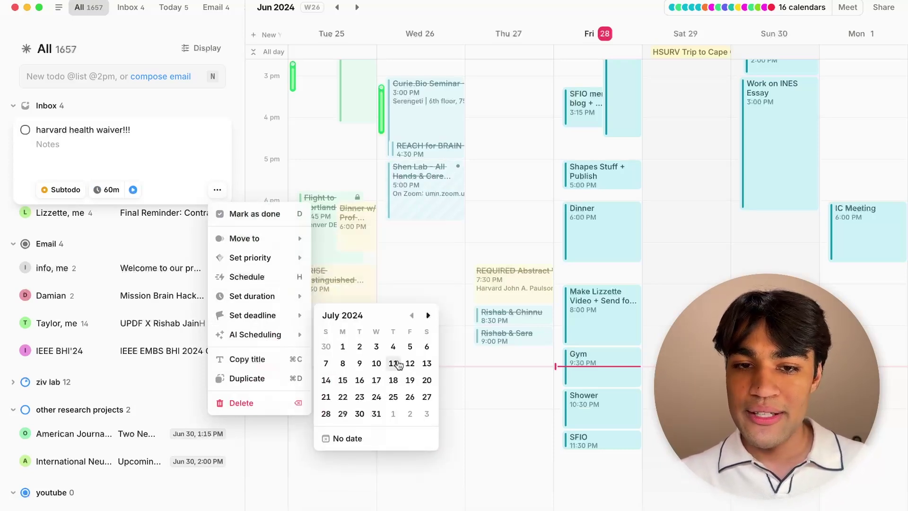
{"action": "left_click", "coordinate": [343, 363]}
{"action": "left_click", "coordinate": [217, 190]}
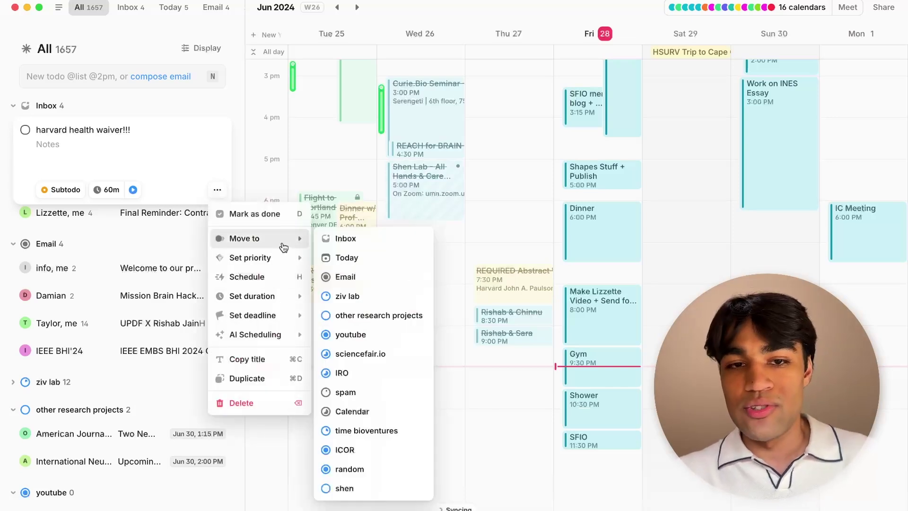
{"action": "mouse_move", "coordinate": [286, 259]}
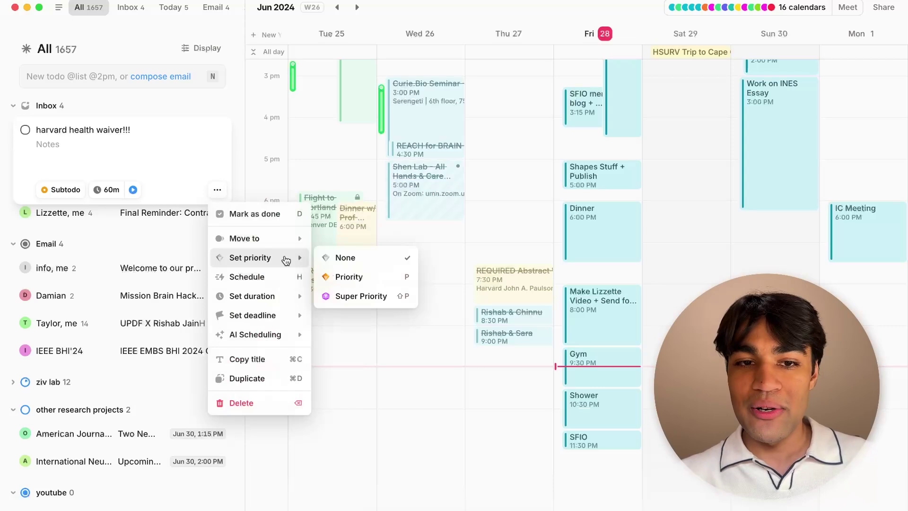
{"action": "mouse_move", "coordinate": [285, 316]}
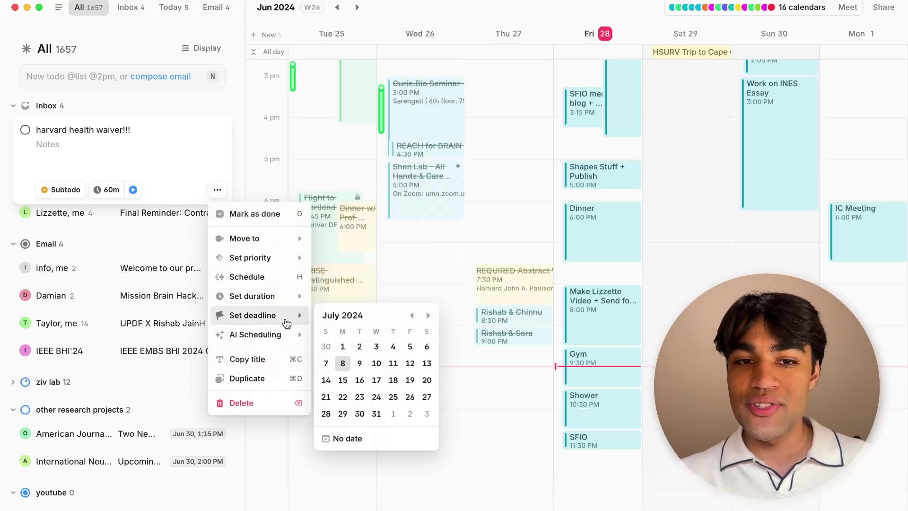
{"action": "left_click", "coordinate": [362, 241]}
{"action": "mouse_move", "coordinate": [226, 135]}
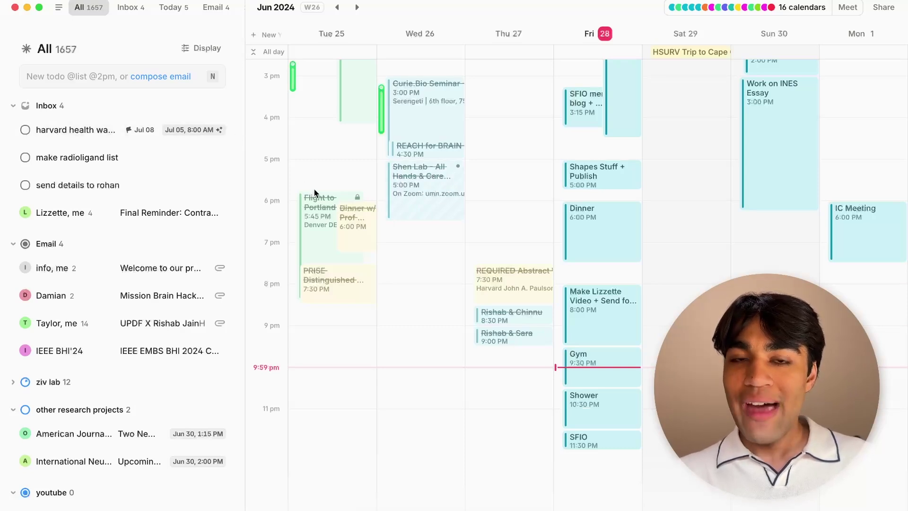
- Enable AI Scheduling for the harvard health waiver todo
{"action": "left_click", "coordinate": [217, 130]}
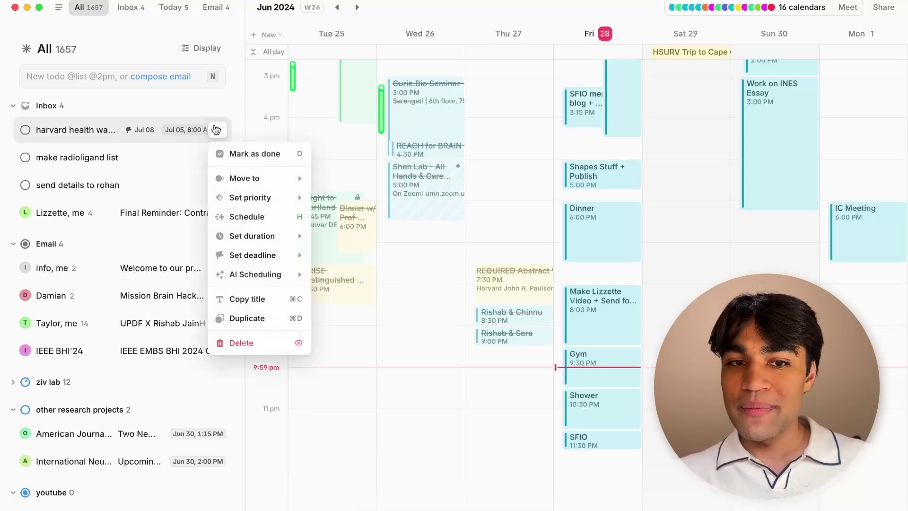
{"action": "mouse_move", "coordinate": [259, 277]}
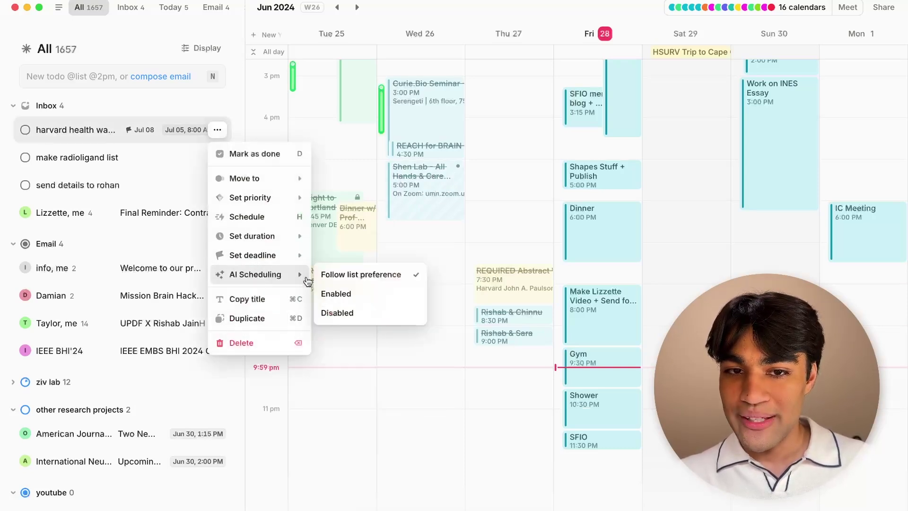
{"action": "left_click", "coordinate": [341, 293]}
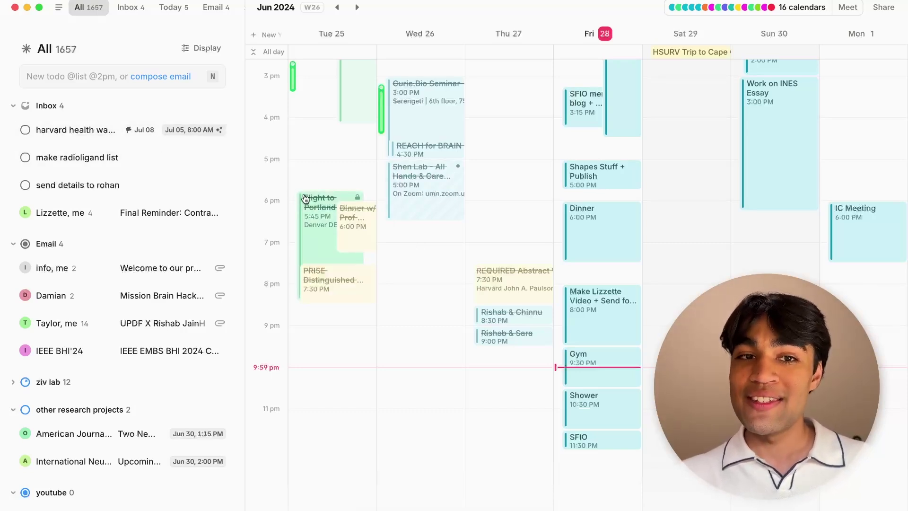
- Scroll the calendar ahead to view the days through Wed 3
{"action": "scroll", "coordinate": [572, 301], "scroll_direction": "right", "scroll_amount": 5}
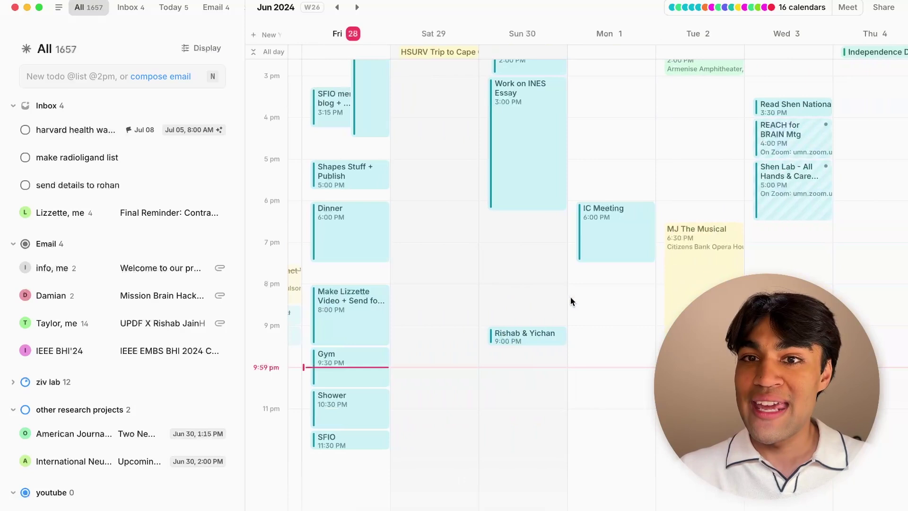
{"action": "scroll", "coordinate": [572, 302], "scroll_direction": "up", "scroll_amount": 3}
{"action": "scroll", "coordinate": [572, 301], "scroll_direction": "up", "scroll_amount": 2}
{"action": "scroll", "coordinate": [572, 301], "scroll_direction": "left", "scroll_amount": 3}
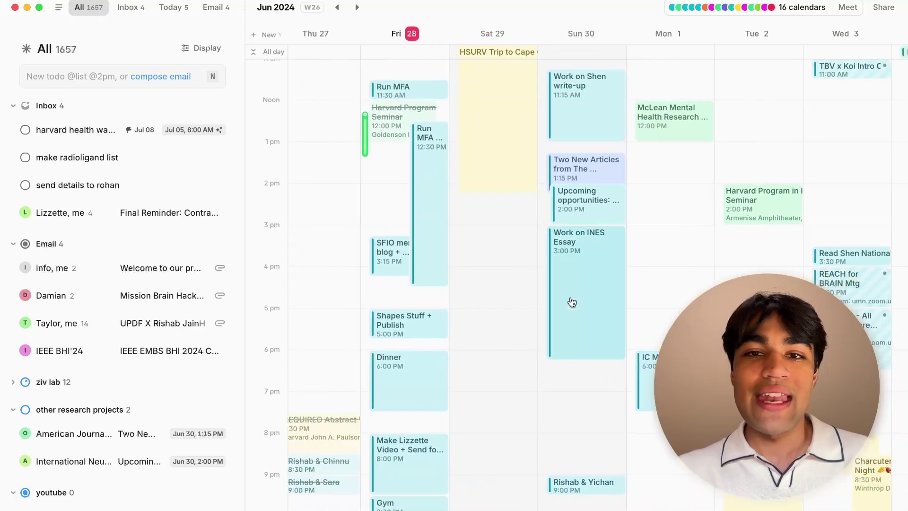
{"action": "scroll", "coordinate": [572, 301], "scroll_direction": "down", "scroll_amount": 2}
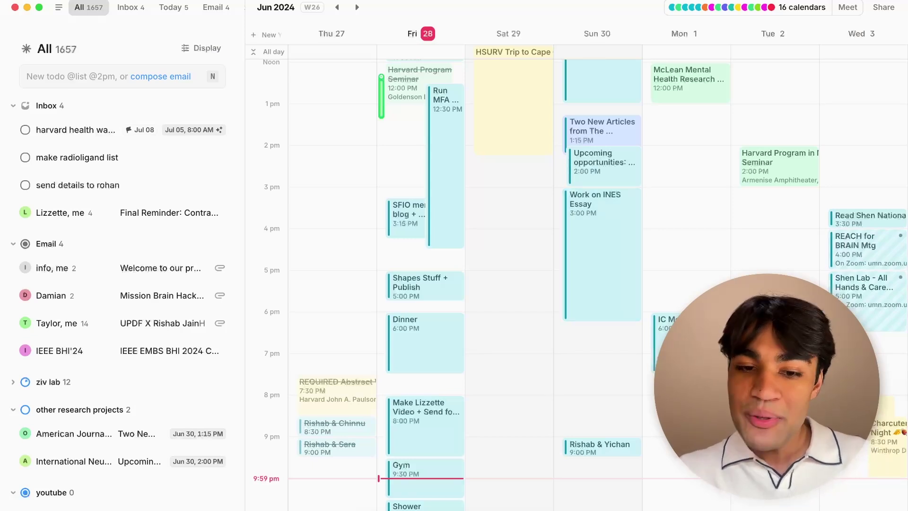
- Request a meeting in AI Chat and confirm with 'yes', getting a Jul 04, 2:00–3:00 PM proposal
{"action": "key", "text": "super+j"}
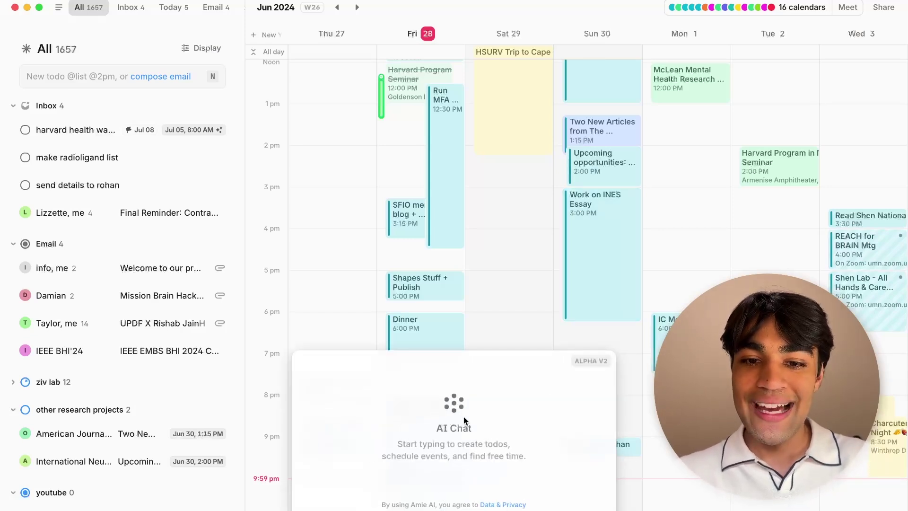
{"action": "key", "text": "super+Tab"}
{"action": "key", "text": "super+Tab"}
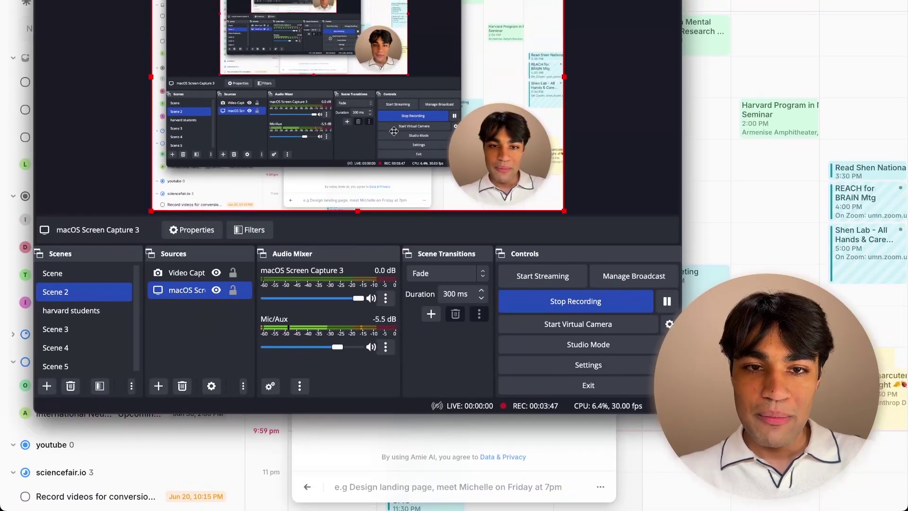
{"action": "left_click", "coordinate": [464, 449]}
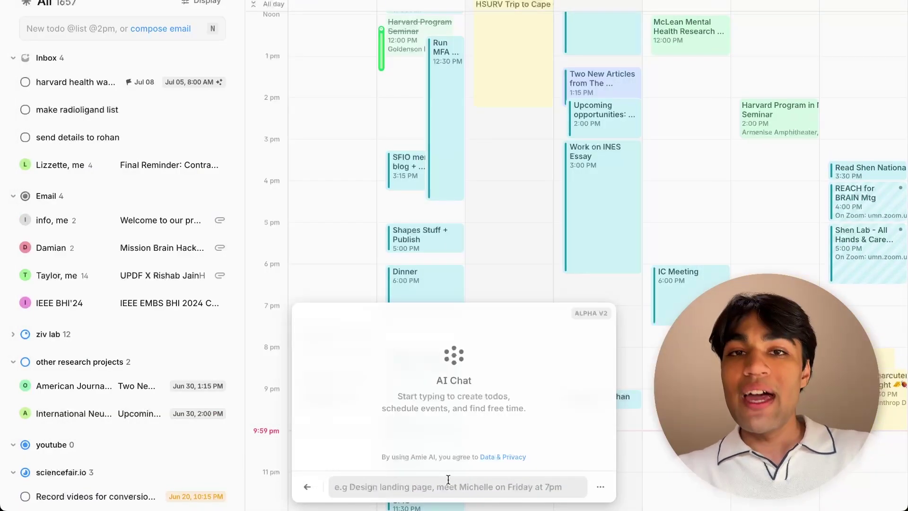
{"action": "type", "text": "i wanna me"}
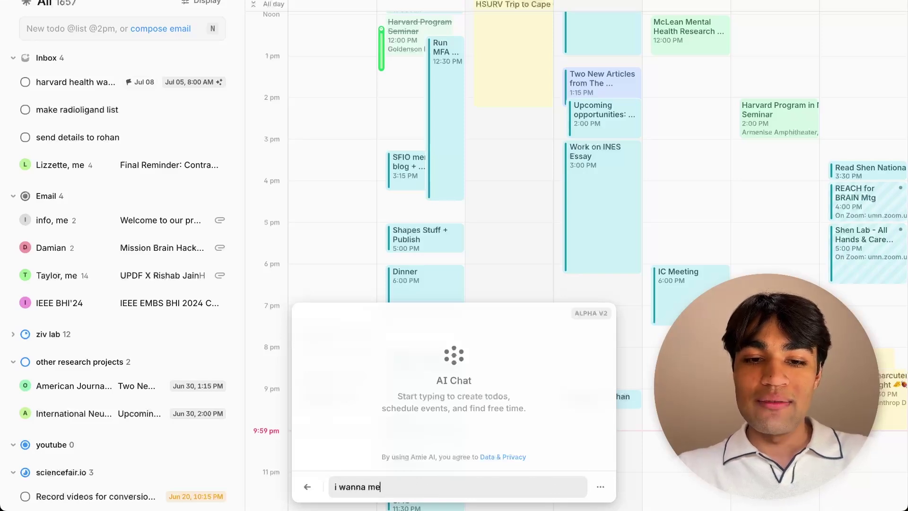
{"action": "type", "text": "et bob at 2pm on thursday"}
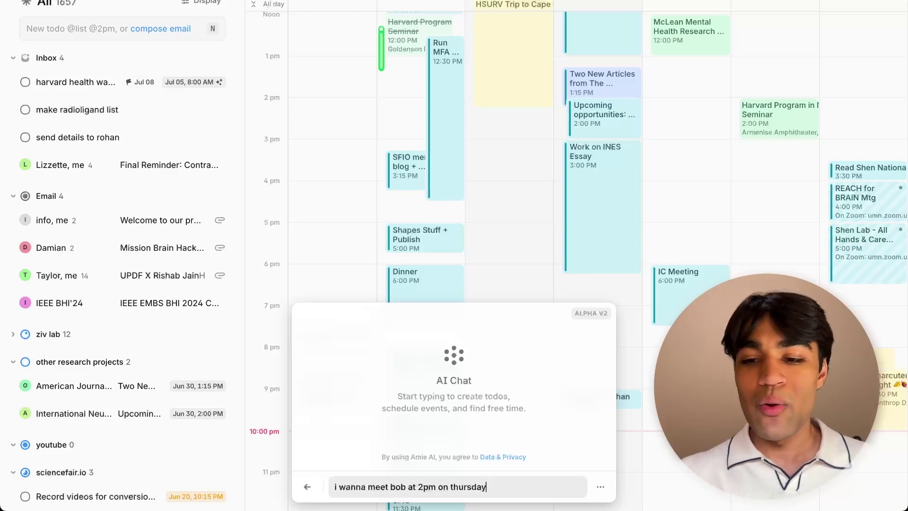
{"action": "key", "text": "Return"}
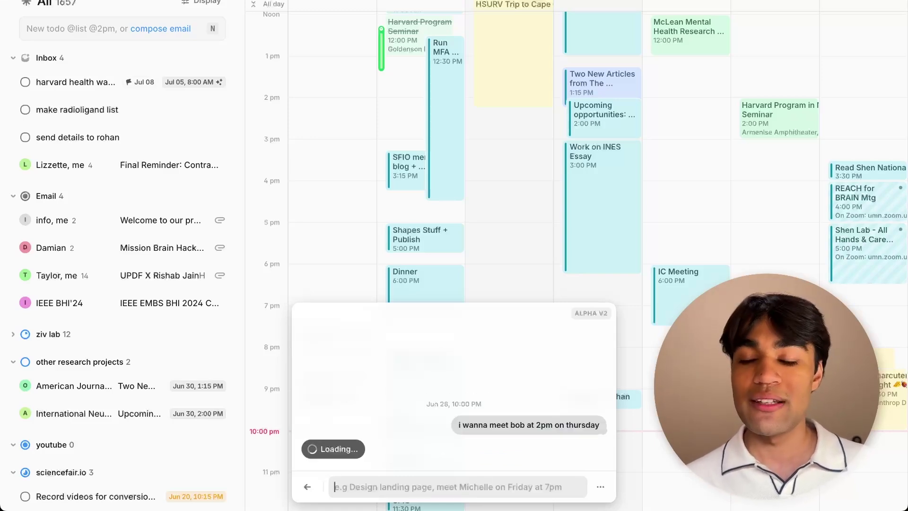
{"action": "type", "text": "yes"}
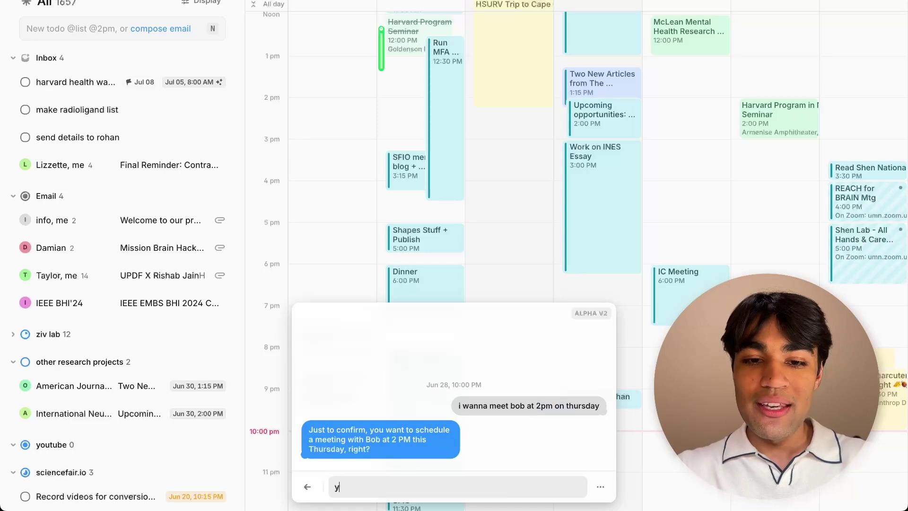
{"action": "key", "text": "Return"}
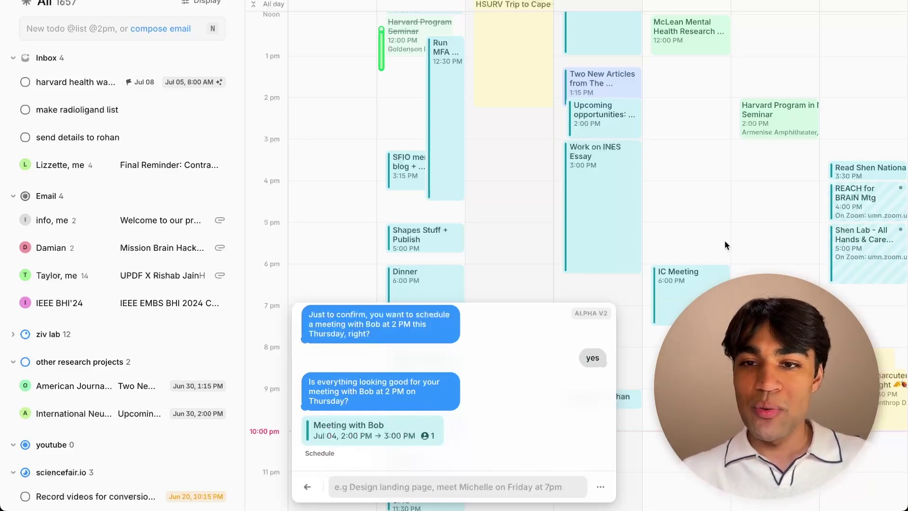
{"action": "key", "text": "Escape"}
{"action": "scroll", "coordinate": [760, 211], "scroll_direction": "right", "scroll_amount": 5}
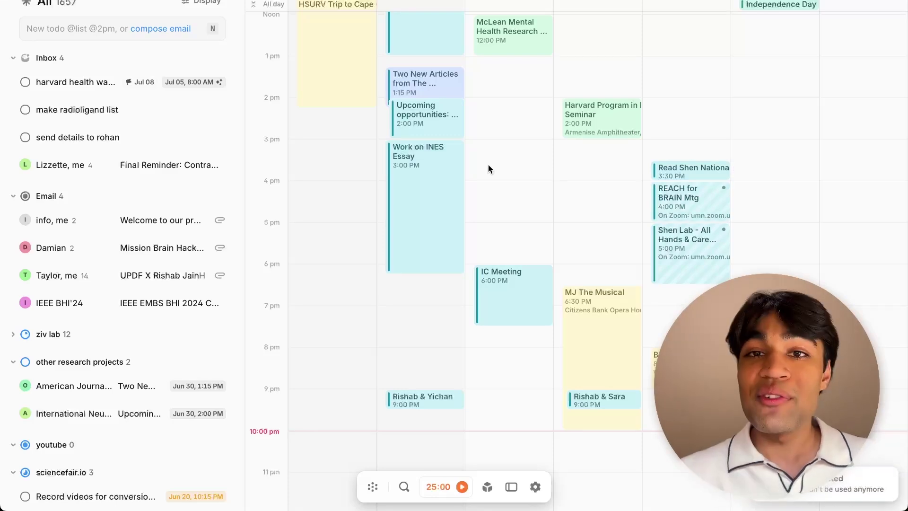
{"action": "scroll", "coordinate": [102, 185], "scroll_direction": "down", "scroll_amount": 2}
{"action": "scroll", "coordinate": [102, 185], "scroll_direction": "up", "scroll_amount": 2}
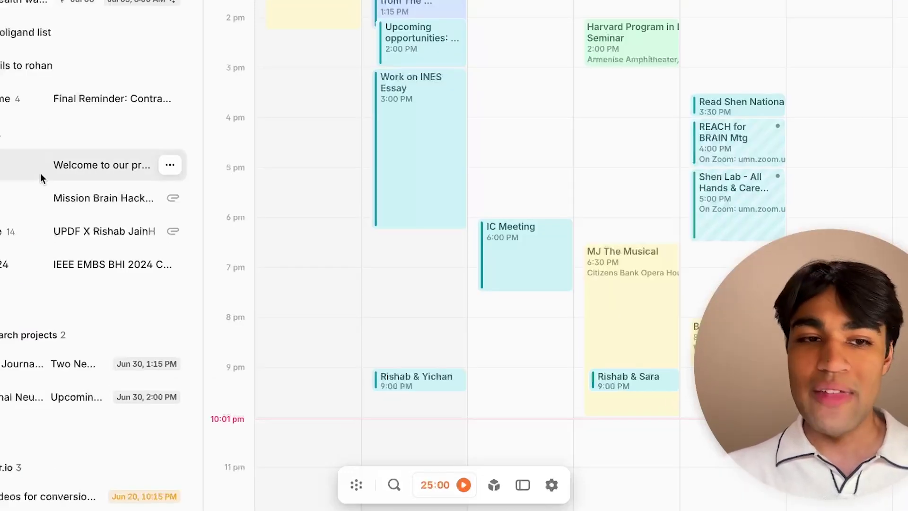
{"action": "left_click", "coordinate": [97, 245]}
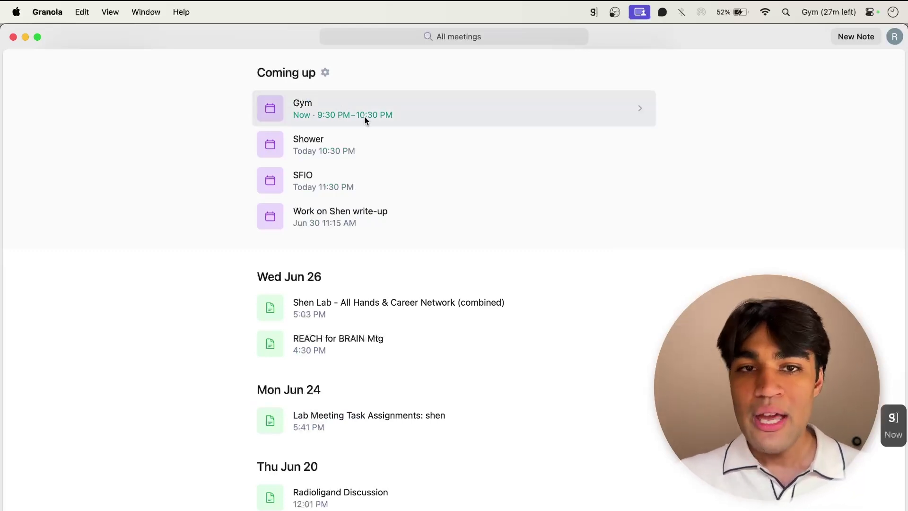
- Open the Gym note listed under Coming up
{"action": "left_click", "coordinate": [388, 116]}
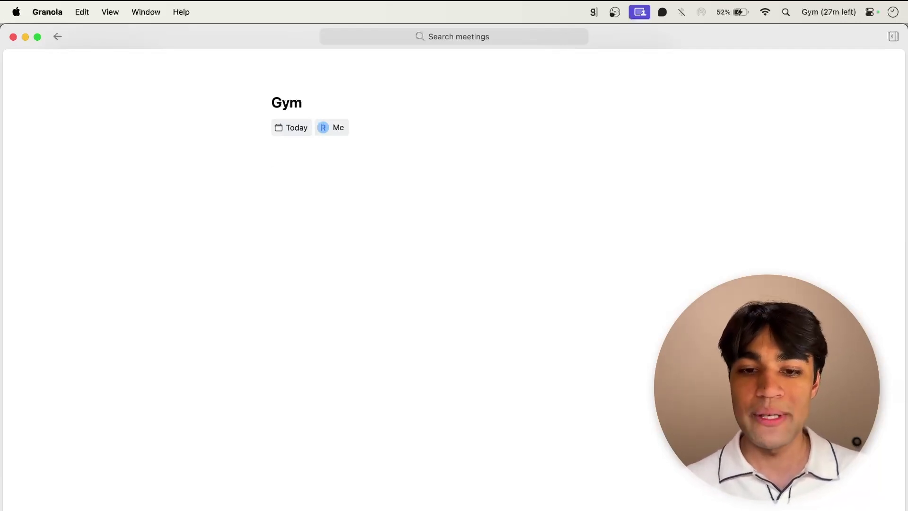
- Show the Share Notes and Ask Granola sidebar for the summarized Gym note
{"action": "key", "text": "super+backslash"}
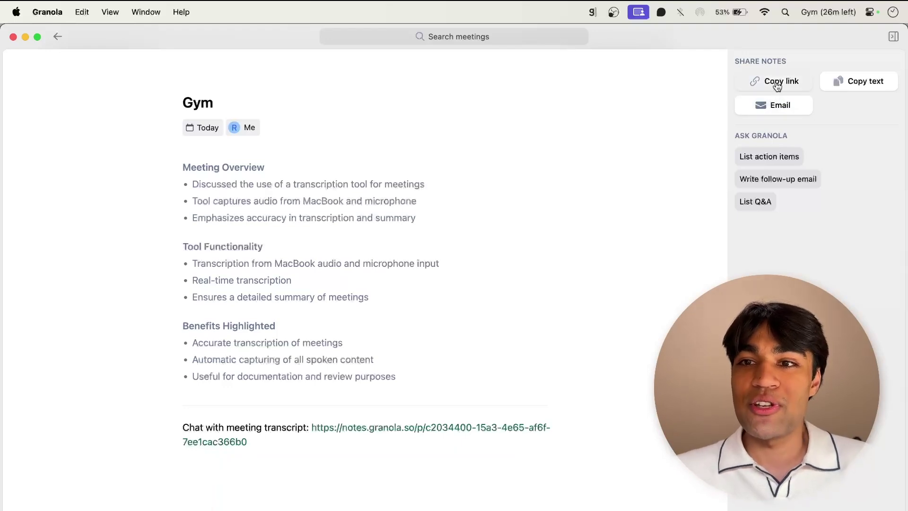
{"action": "left_click", "coordinate": [859, 84]}
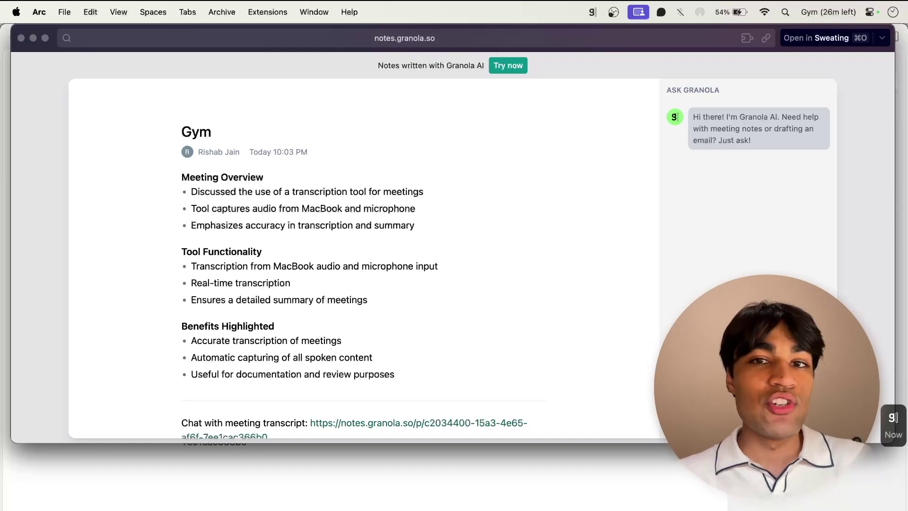
{"action": "key", "text": "super+Tab"}
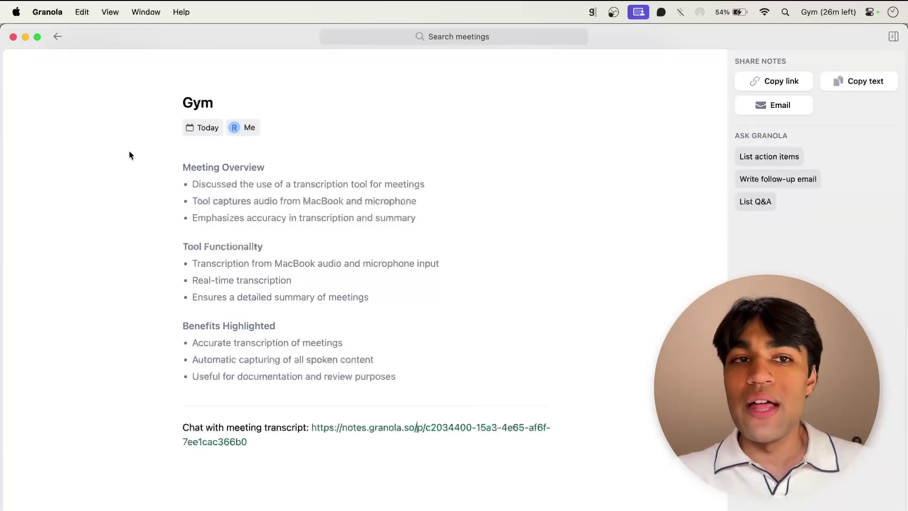
- Go back from the Gym note to All meetings
{"action": "left_click", "coordinate": [62, 39]}
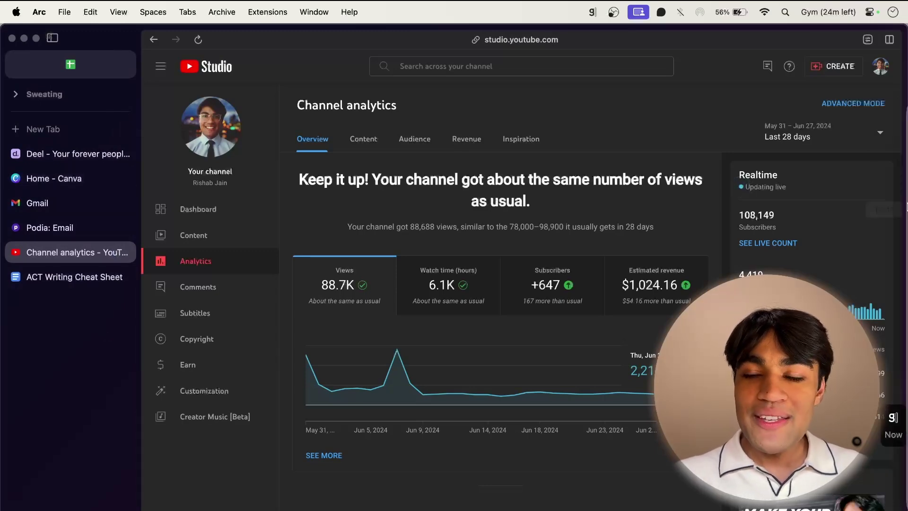
{"action": "mouse_move", "coordinate": [904, 179]}
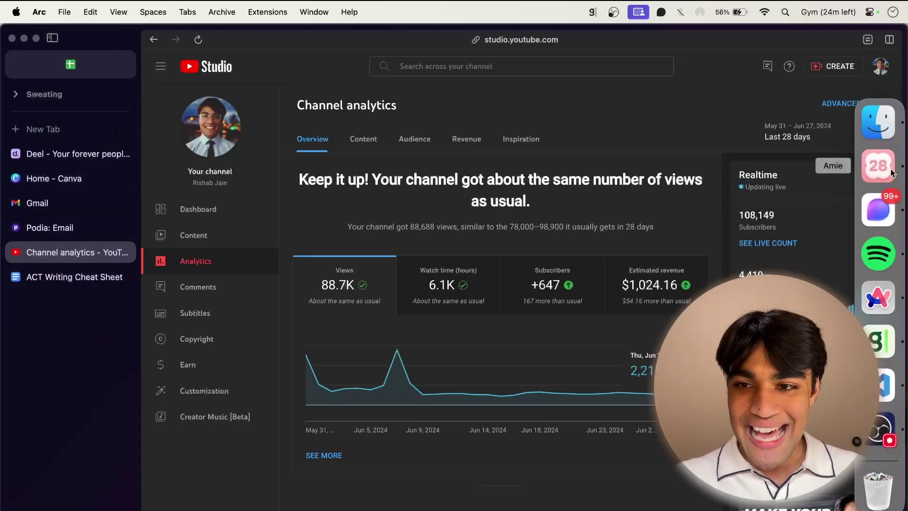
- Create a Tue 2, 3:30–4:30 event with sciencefair.io as its description link
{"action": "left_click", "coordinate": [890, 171]}
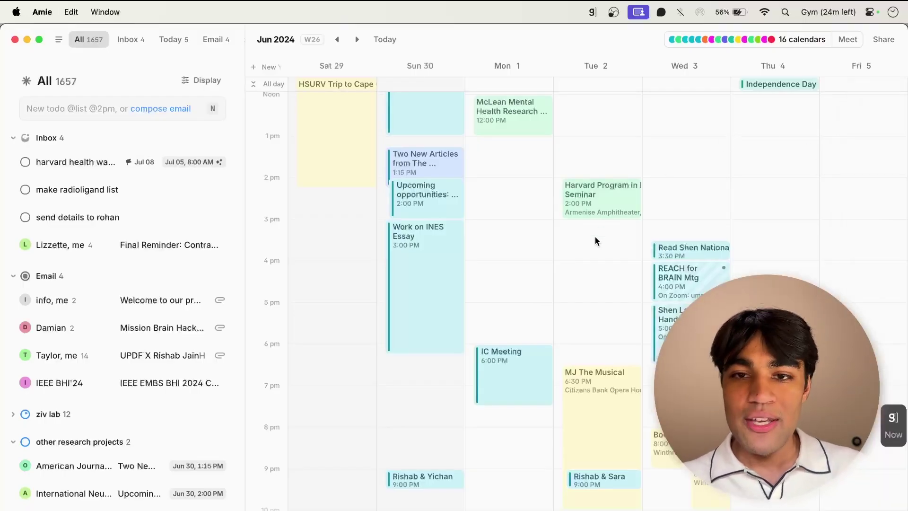
{"action": "left_click_drag", "start_coordinate": [594, 240], "coordinate": [596, 285]}
{"action": "left_click", "coordinate": [384, 428]}
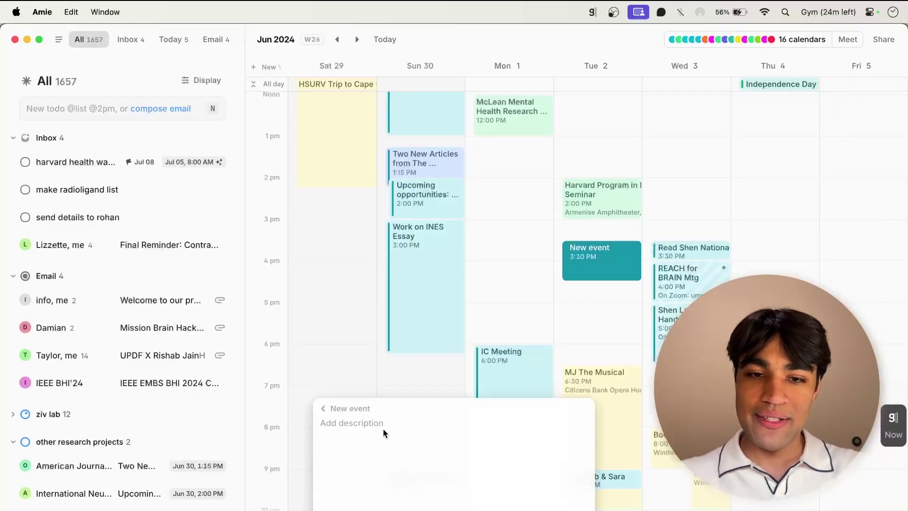
{"action": "type", "text": "sciencefair.io"}
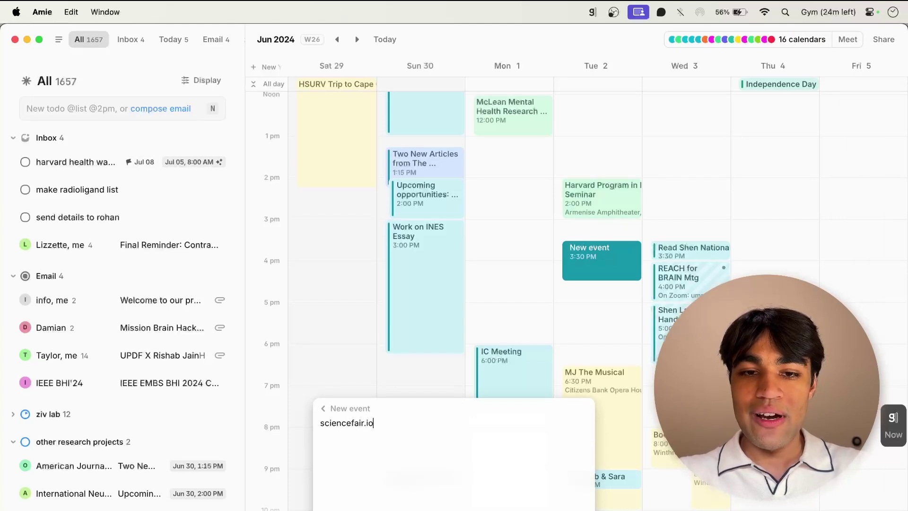
{"action": "key", "text": "Return"}
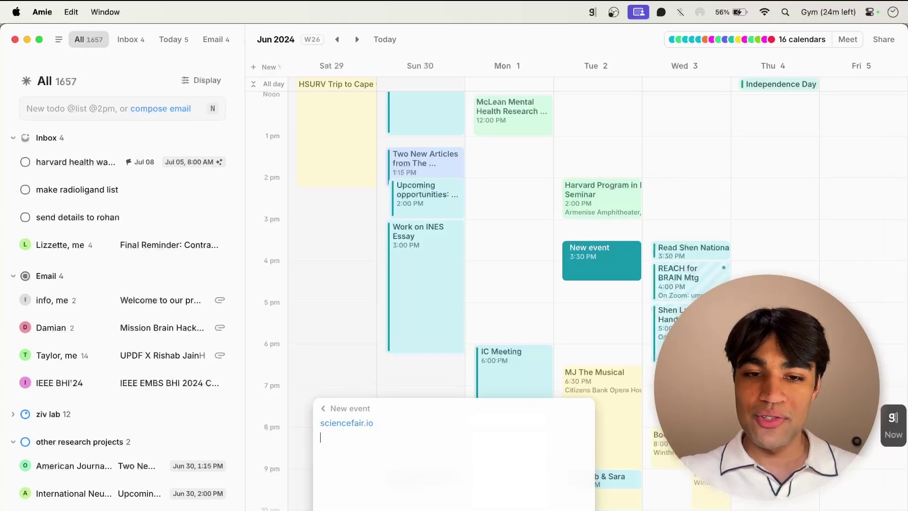
- Open the sciencefair.io link in a Little Arc preview, reposition it, then close it
{"action": "left_click", "coordinate": [356, 424]}
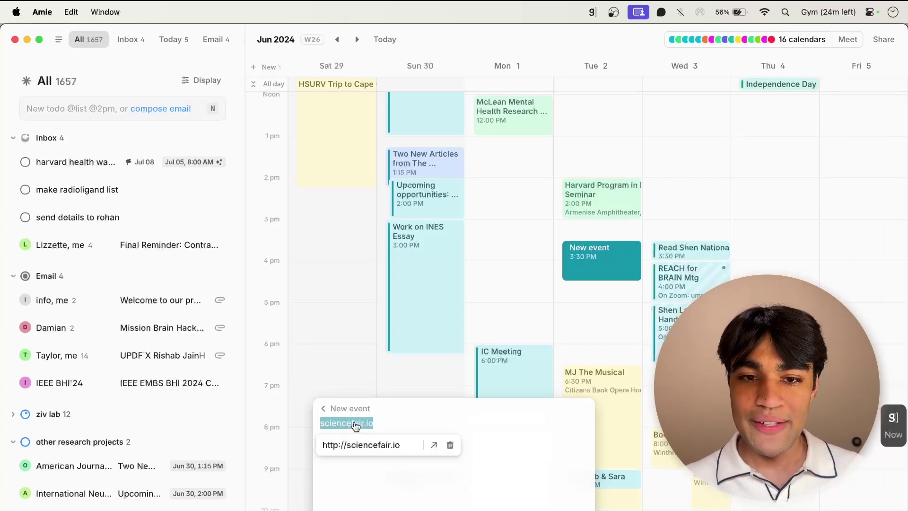
{"action": "left_click", "coordinate": [434, 445]}
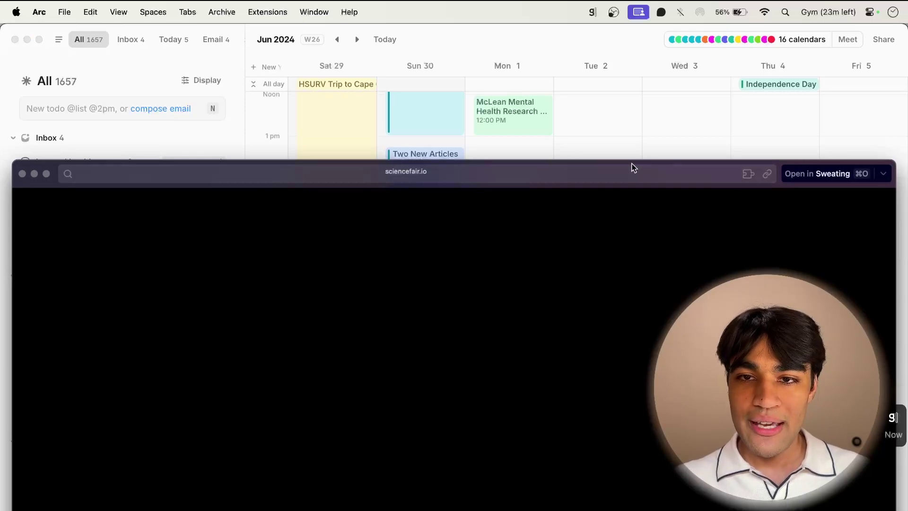
{"action": "left_click_drag", "start_coordinate": [632, 166], "coordinate": [631, 32]}
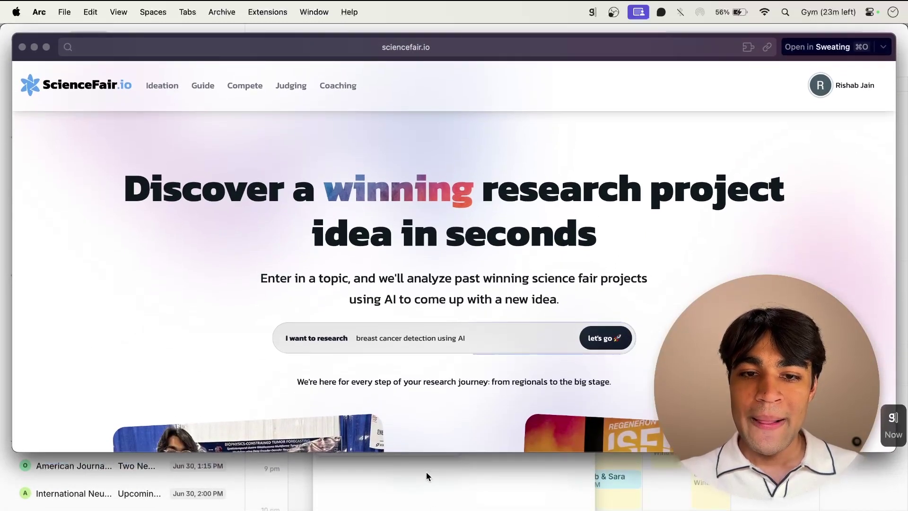
{"action": "double_click", "coordinate": [824, 37]}
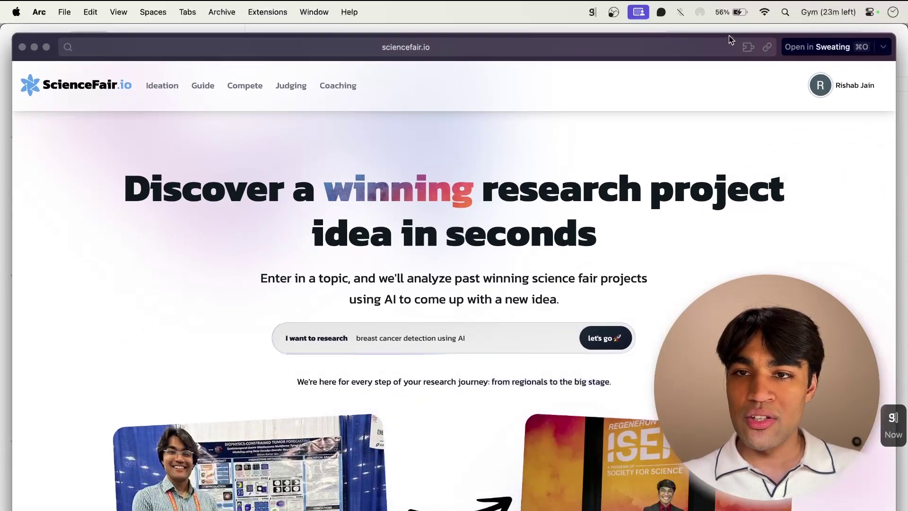
{"action": "left_click_drag", "start_coordinate": [728, 33], "coordinate": [728, 24]}
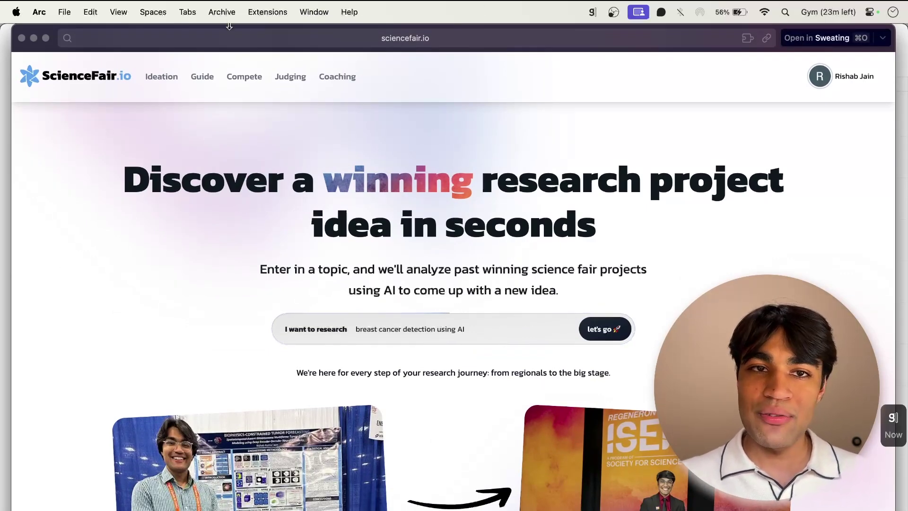
{"action": "left_click_drag", "start_coordinate": [229, 26], "coordinate": [232, 57]}
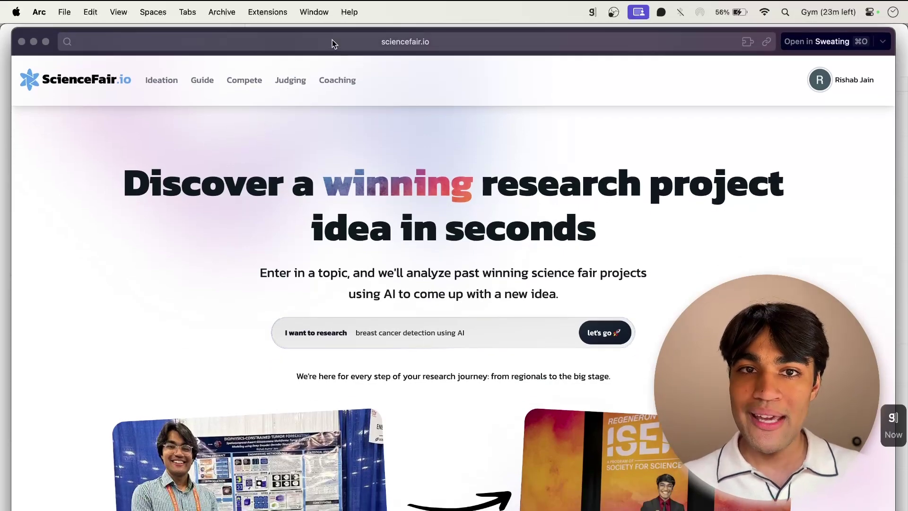
{"action": "mouse_move", "coordinate": [336, 30]}
{"action": "left_mouse_down"}
{"action": "mouse_move", "coordinate": [336, 254]}
{"action": "mouse_move", "coordinate": [339, 30]}
{"action": "left_mouse_up"}
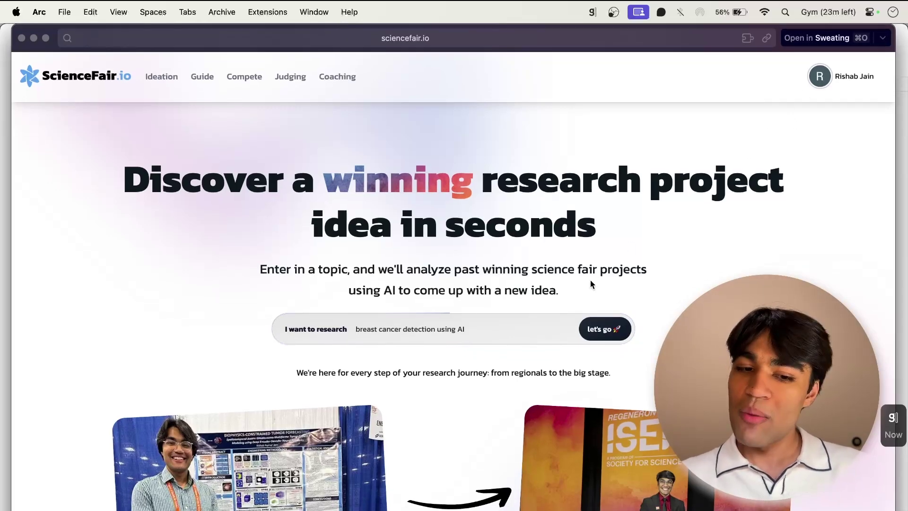
{"action": "key", "text": "super+w"}
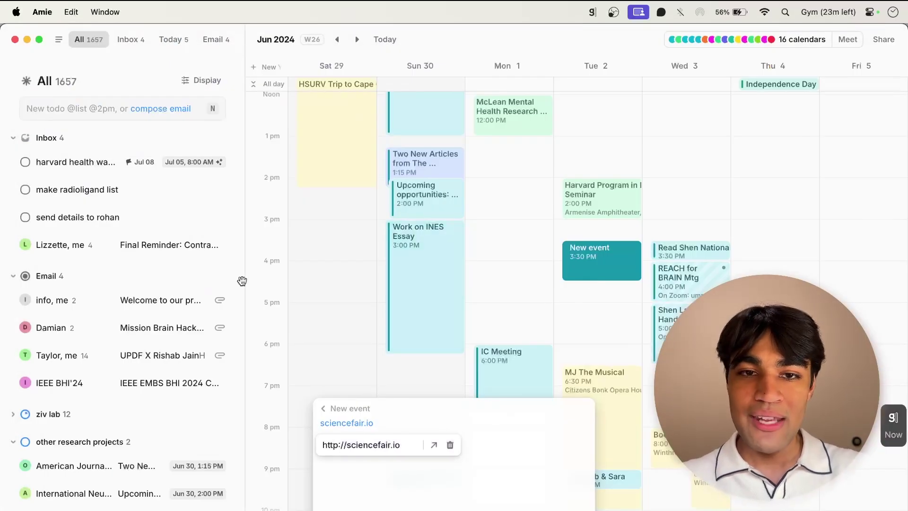
{"action": "key", "text": "super+Tab"}
- Return to Arc's YouTube Studio analytics, briefly opening and closing the Library Media view
{"action": "left_click", "coordinate": [261, 289]}
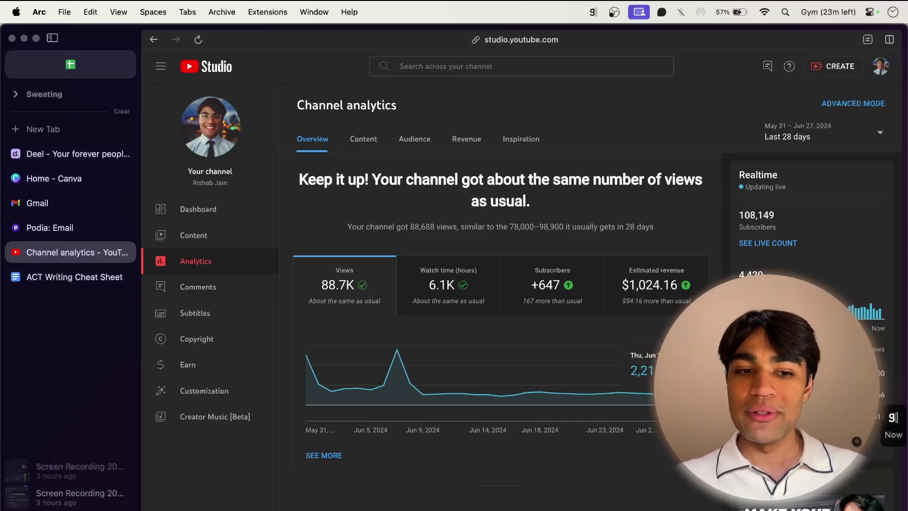
{"action": "left_click", "coordinate": [66, 473]}
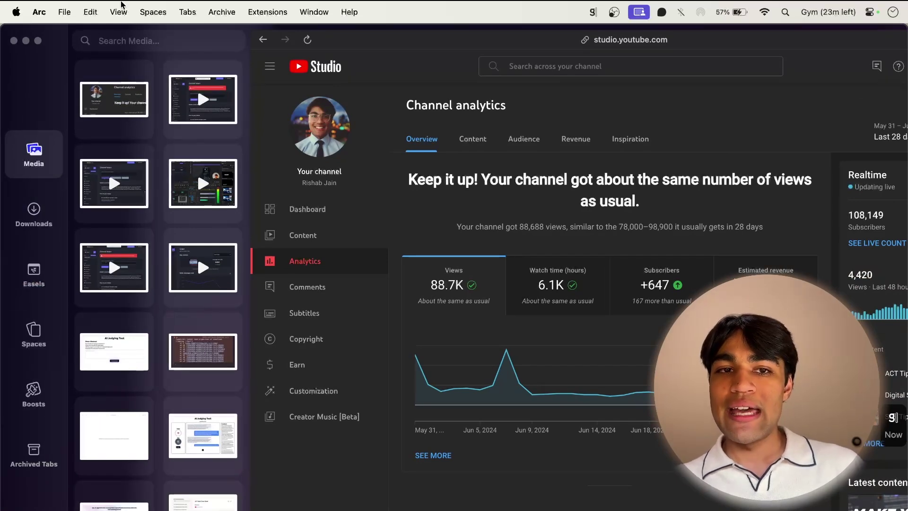
{"action": "key", "text": "Escape"}
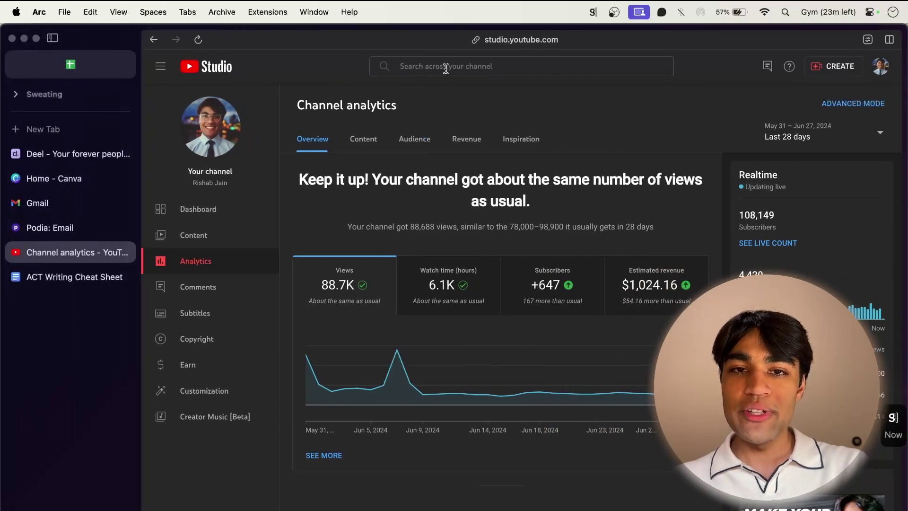
- Screenshot the analytics page region and drop the capture into the browser
{"action": "key", "text": "super+shift+4"}
{"action": "left_click_drag", "start_coordinate": [224, 51], "coordinate": [725, 405]}
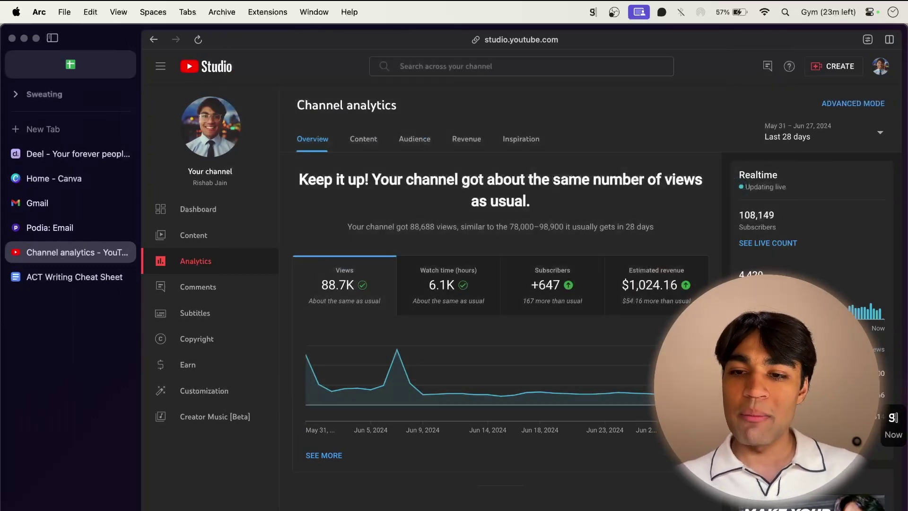
{"action": "left_click_drag", "start_coordinate": [725, 405], "coordinate": [383, 136]}
{"action": "key", "text": "super+w"}
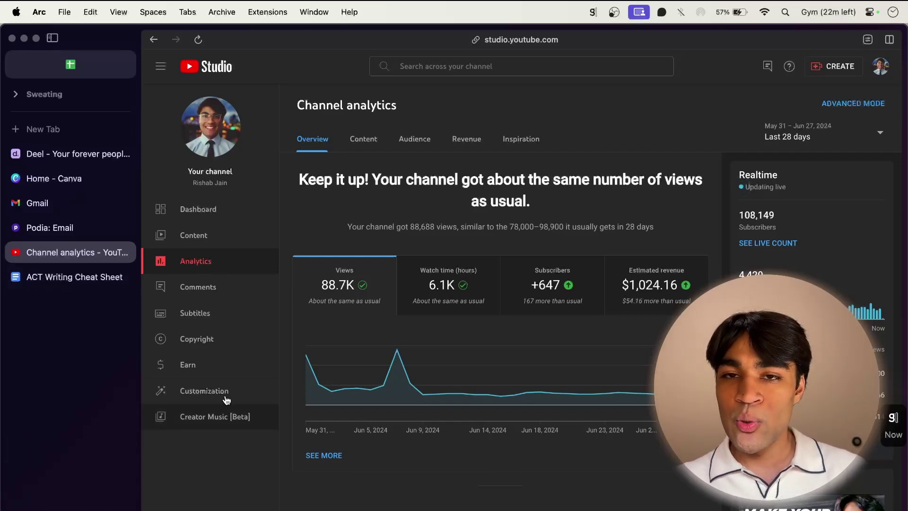
{"action": "left_click", "coordinate": [887, 122]}
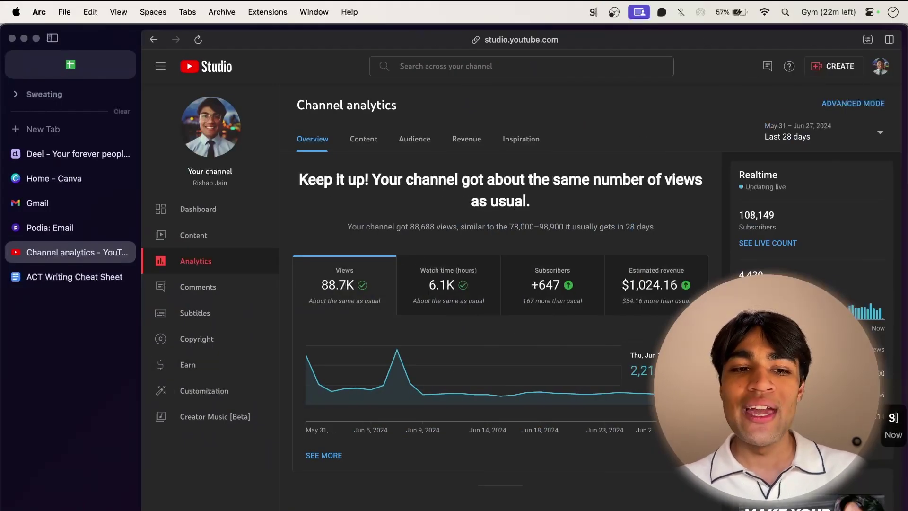
{"action": "key", "text": "super+Tab"}
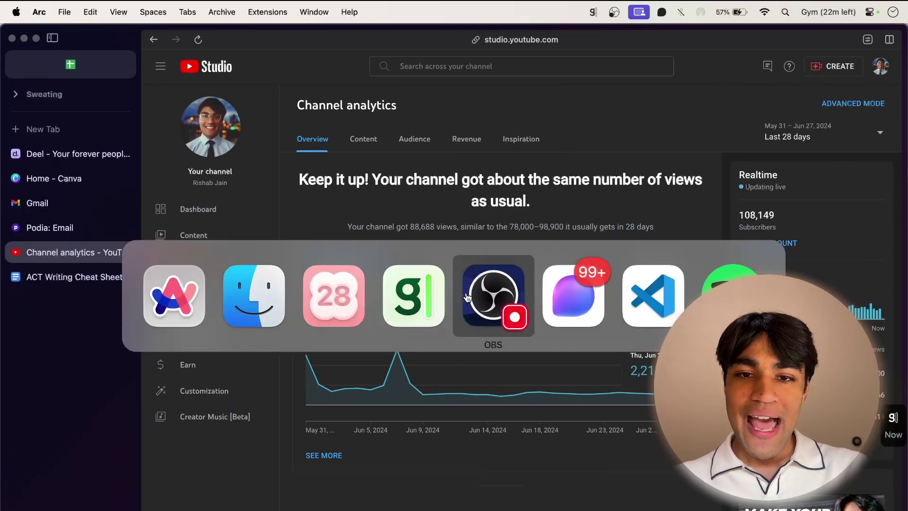
{"action": "left_click", "coordinate": [467, 297]}
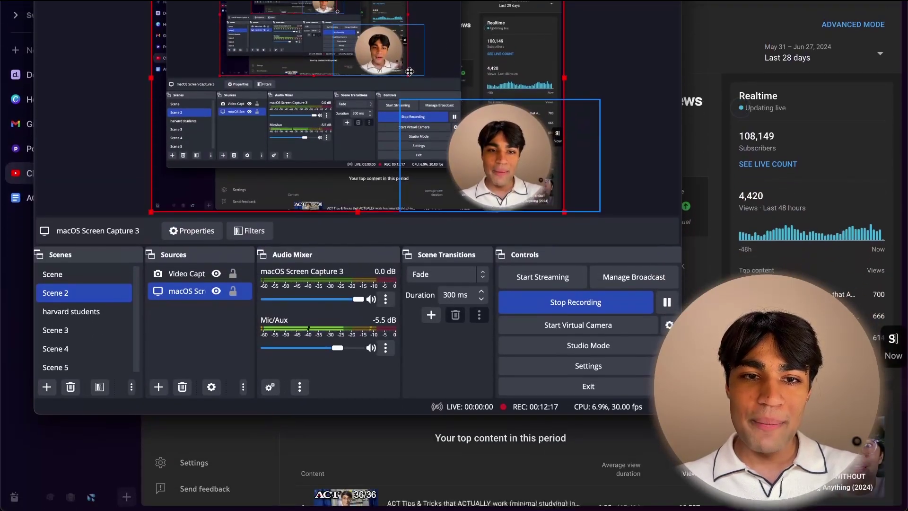
{"action": "key", "text": "super+Tab"}
{"action": "left_click", "coordinate": [14, 497]}
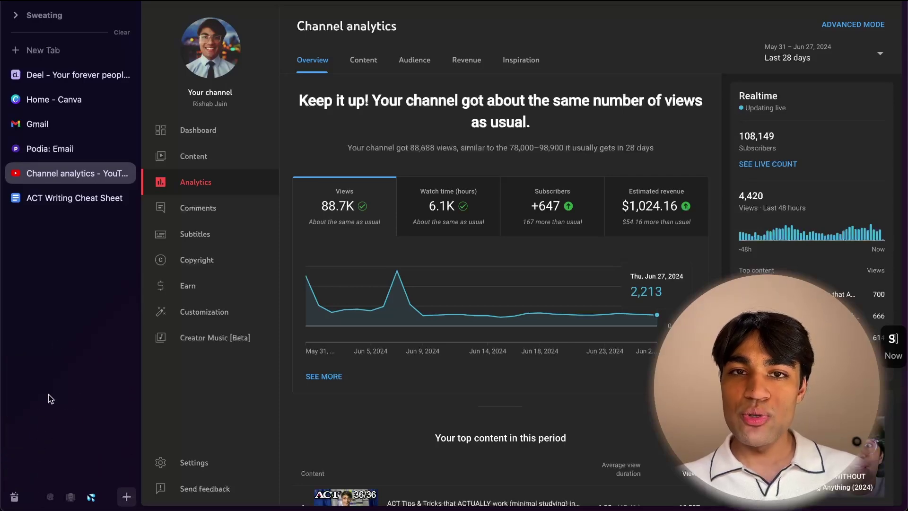
{"action": "left_click", "coordinate": [14, 497]}
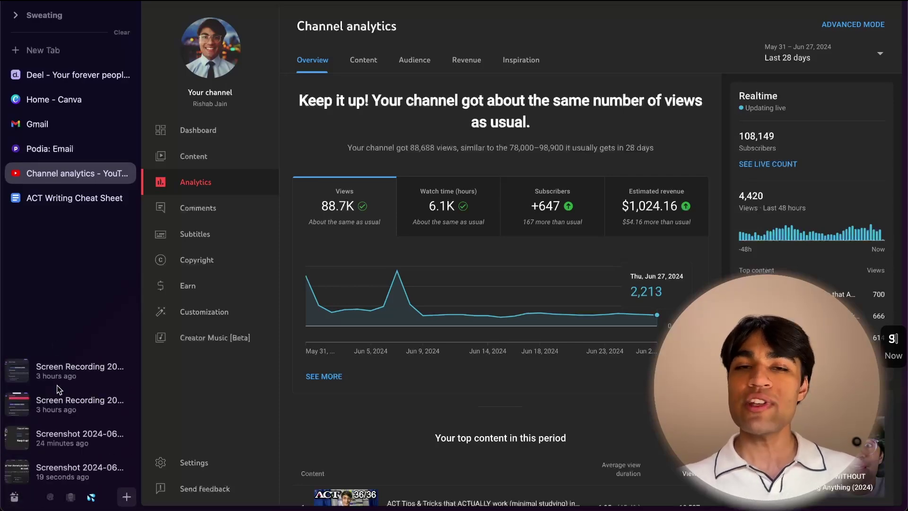
- Open the Sf.io easel from Arc's Library, dismissing the image insert
{"action": "left_click", "coordinate": [14, 496]}
{"action": "left_click", "coordinate": [26, 205]}
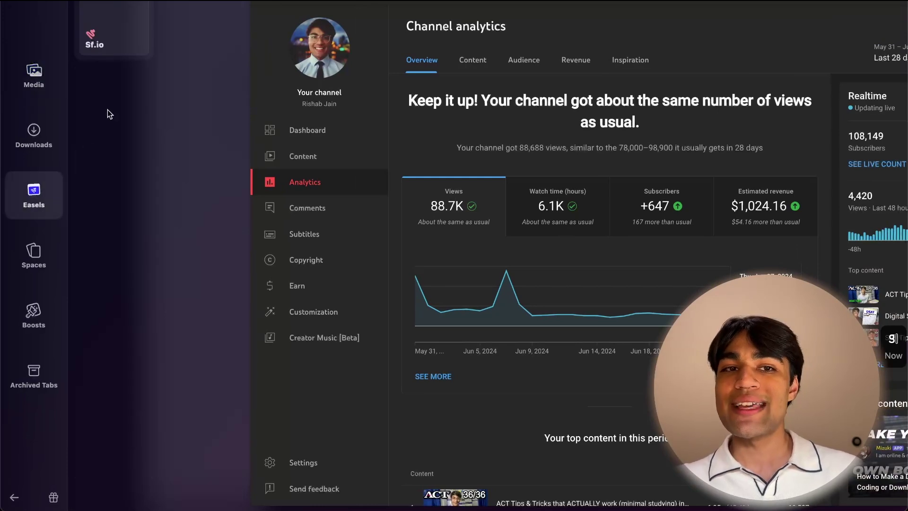
{"action": "left_click", "coordinate": [95, 38]}
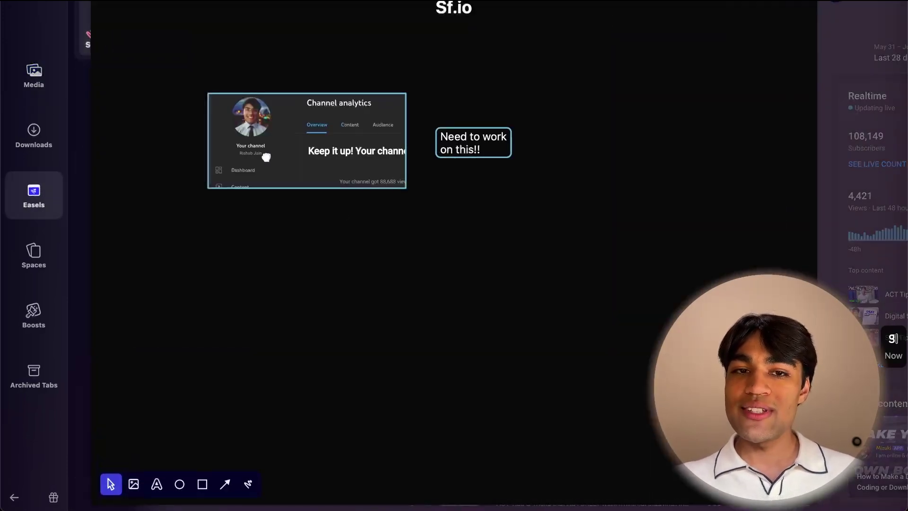
{"action": "left_click", "coordinate": [133, 484]}
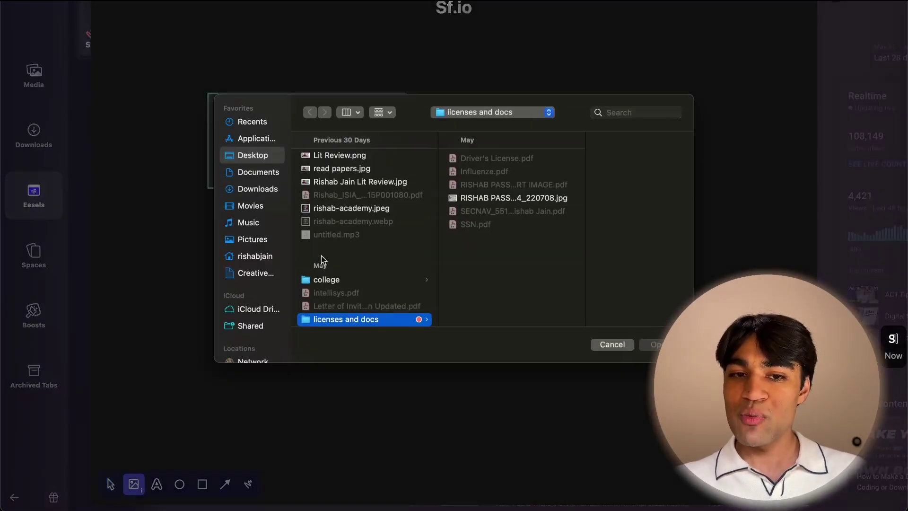
{"action": "key", "text": "Escape"}
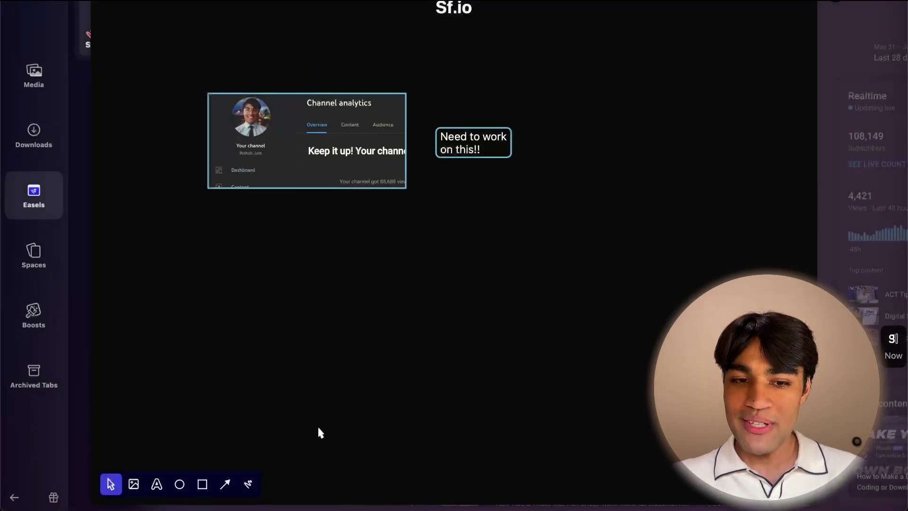
- Draw a cyan arrow toward the note, then close the easel back to the Media library
{"action": "left_click", "coordinate": [225, 484]}
{"action": "left_click_drag", "start_coordinate": [361, 317], "coordinate": [559, 213]}
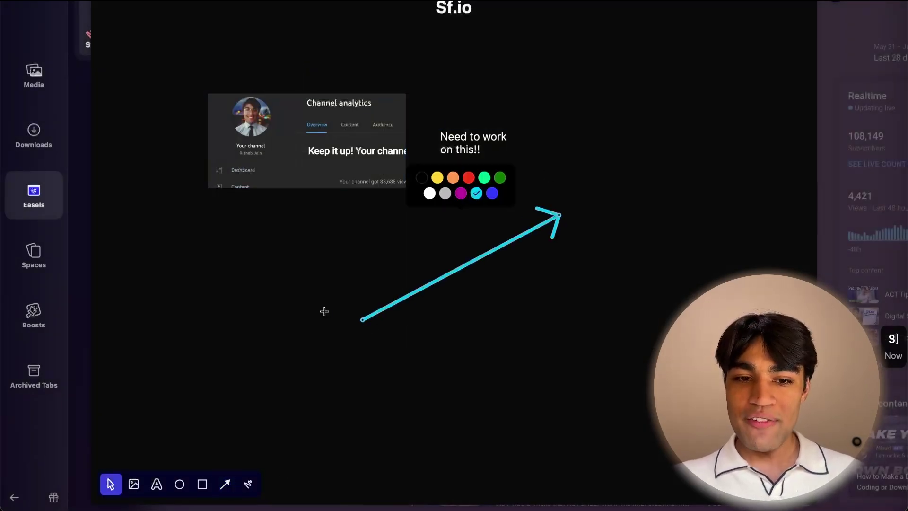
{"action": "key", "text": "Escape"}
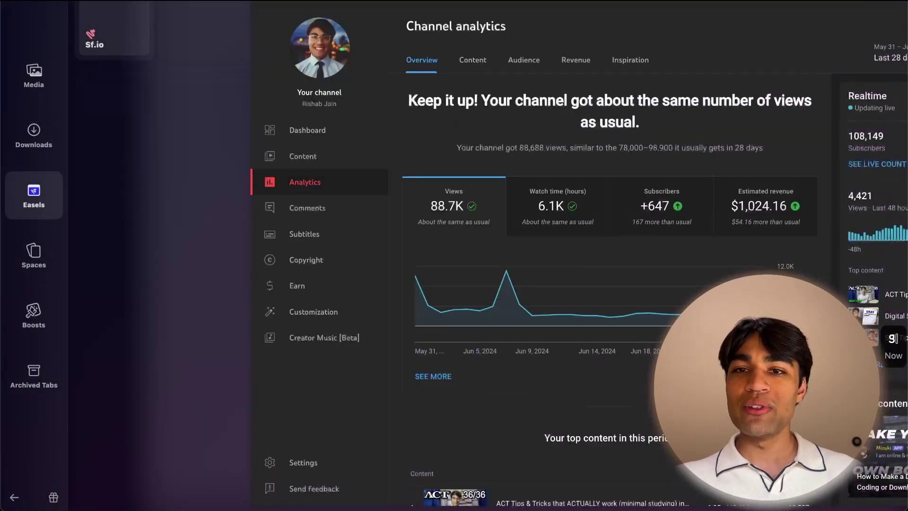
{"action": "left_click", "coordinate": [33, 75]}
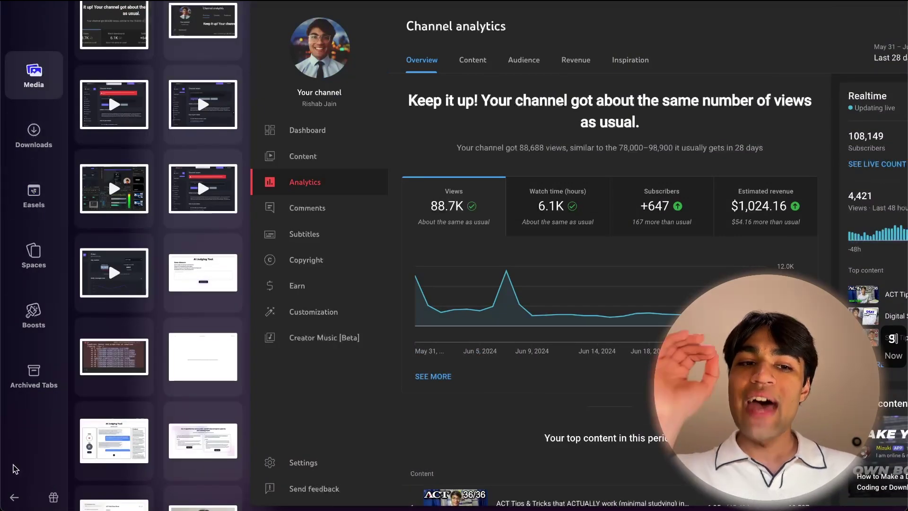
- Review the Arc Library's saved Media and Downloads lists, then close the Library to return to tabs
{"action": "left_click", "coordinate": [15, 497]}
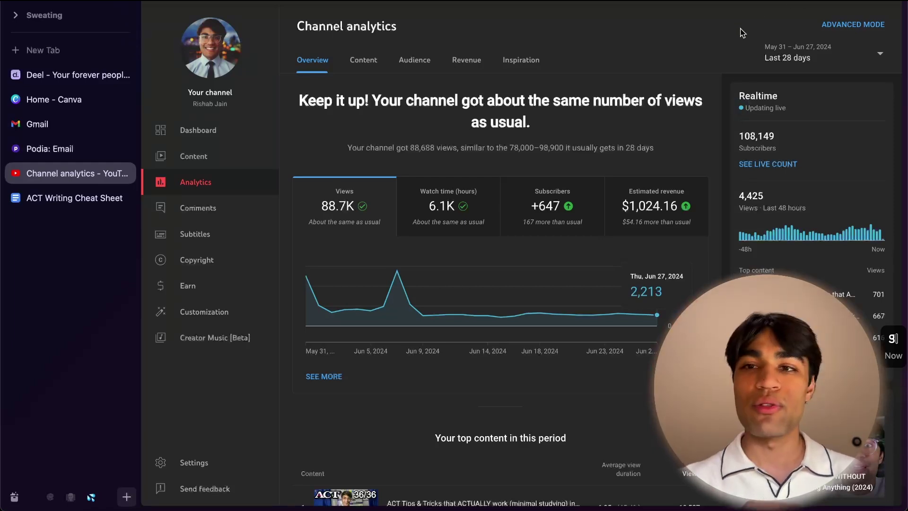
{"action": "left_click", "coordinate": [14, 496]}
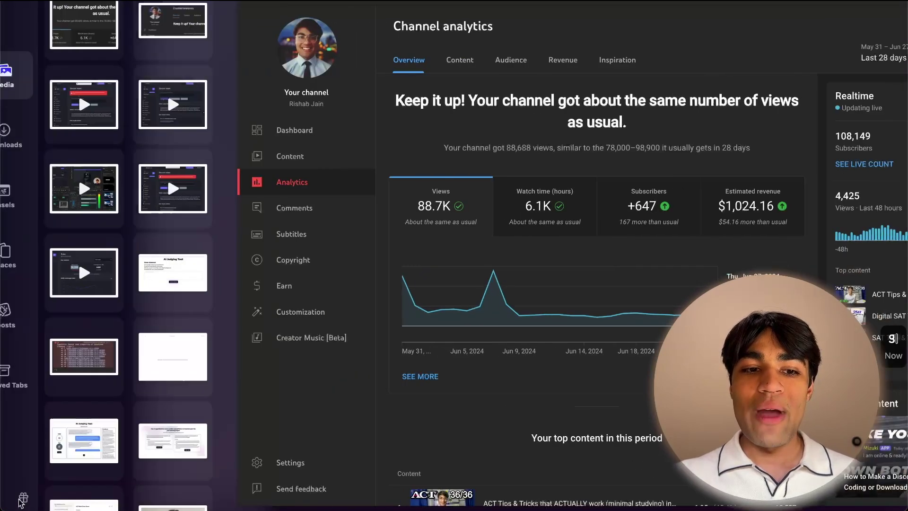
{"action": "left_click", "coordinate": [39, 136]}
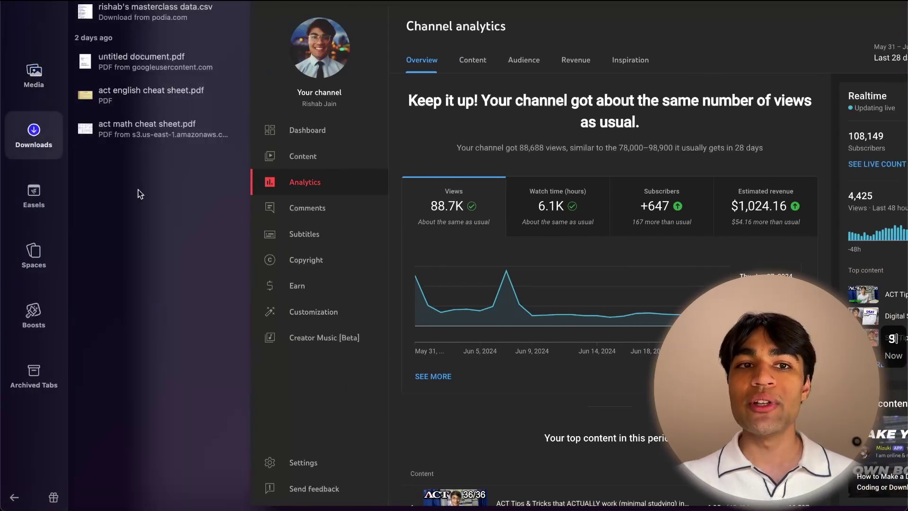
{"action": "scroll", "coordinate": [141, 254], "scroll_direction": "down", "scroll_amount": 1}
{"action": "scroll", "coordinate": [140, 253], "scroll_direction": "up", "scroll_amount": 1}
{"action": "scroll", "coordinate": [141, 253], "scroll_direction": "down", "scroll_amount": 1}
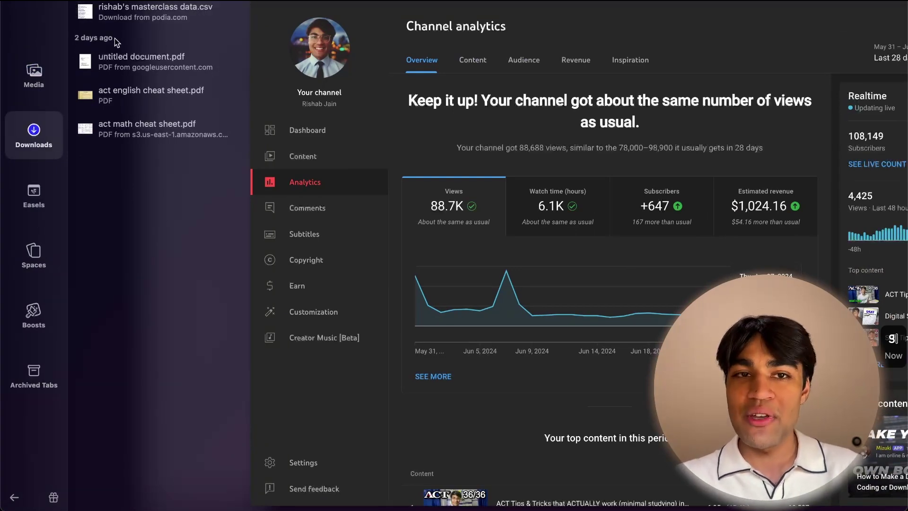
{"action": "scroll", "coordinate": [151, 95], "scroll_direction": "up", "scroll_amount": 3}
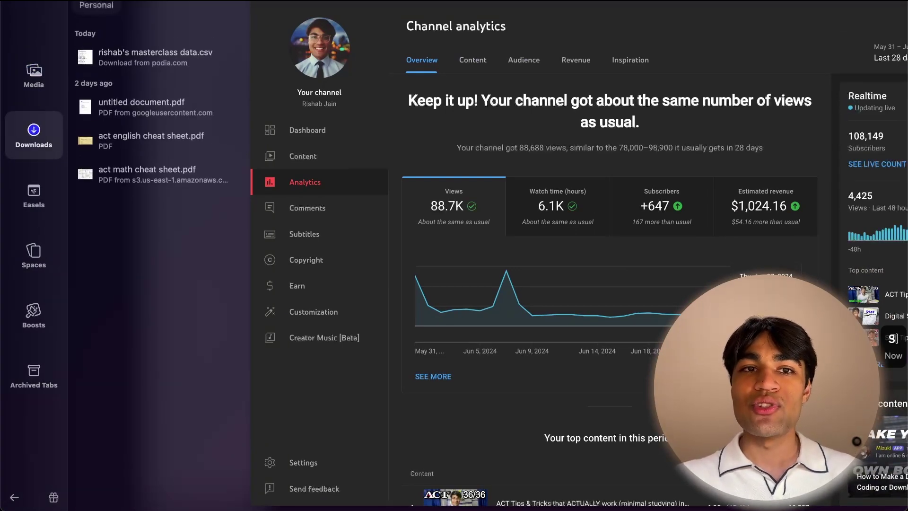
{"action": "left_click", "coordinate": [14, 497]}
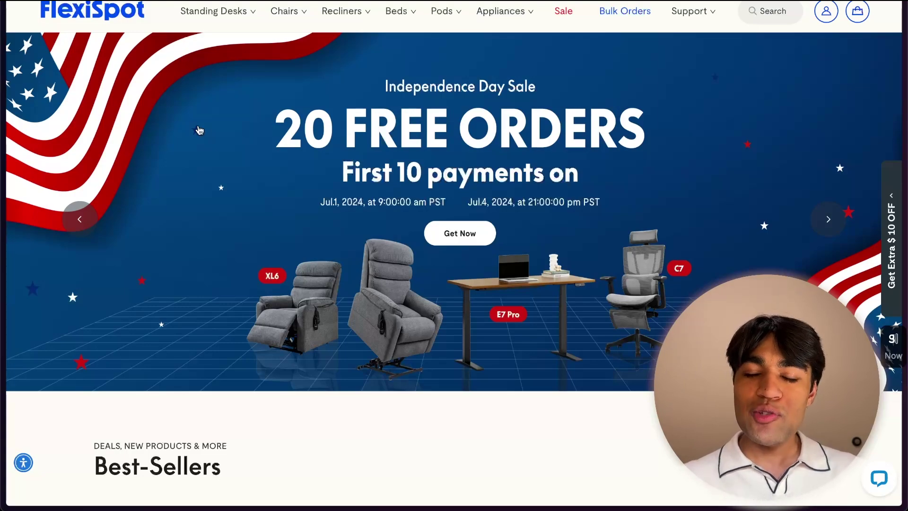
- Scroll FlexiSpot's homepage Best-Sellers: E7 Pro $409.99, E7 $309.99, E7 Plus and E7L $499.99
{"action": "scroll", "coordinate": [200, 130], "scroll_direction": "down", "scroll_amount": 8}
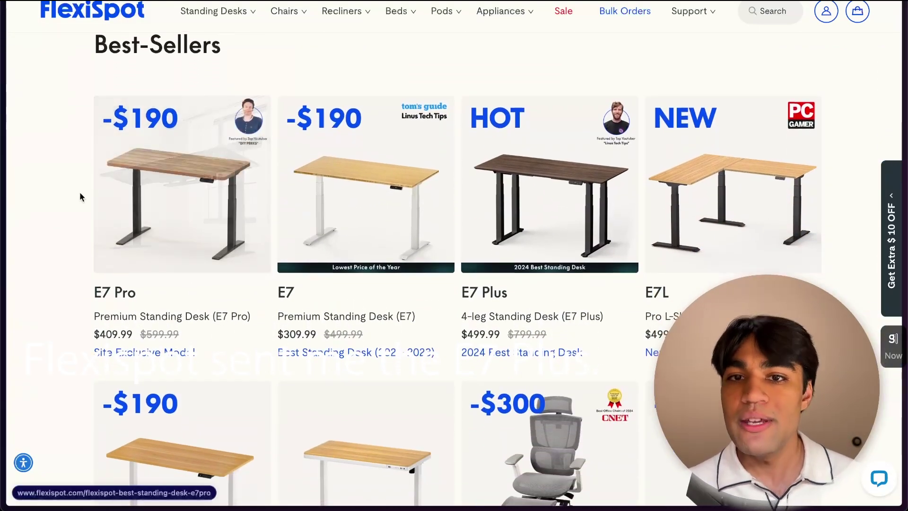
{"action": "scroll", "coordinate": [78, 194], "scroll_direction": "down", "scroll_amount": 1}
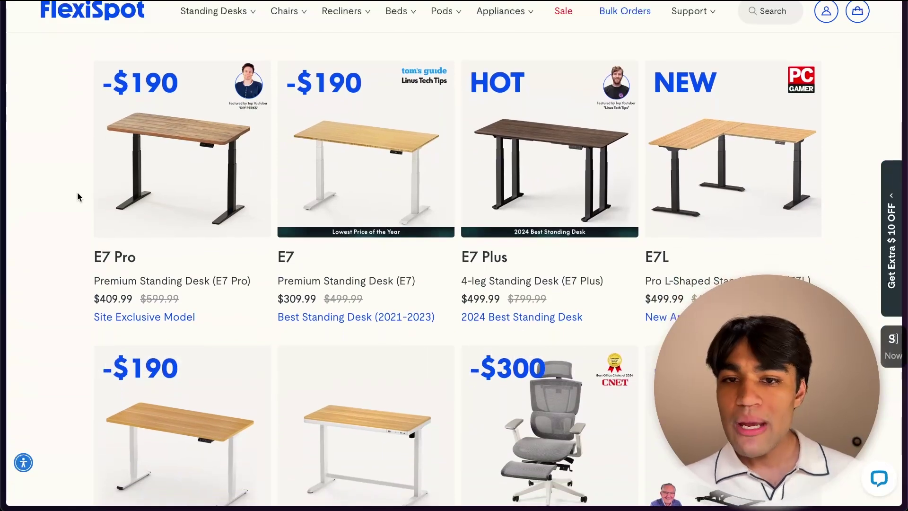
{"action": "scroll", "coordinate": [78, 192], "scroll_direction": "down", "scroll_amount": 1}
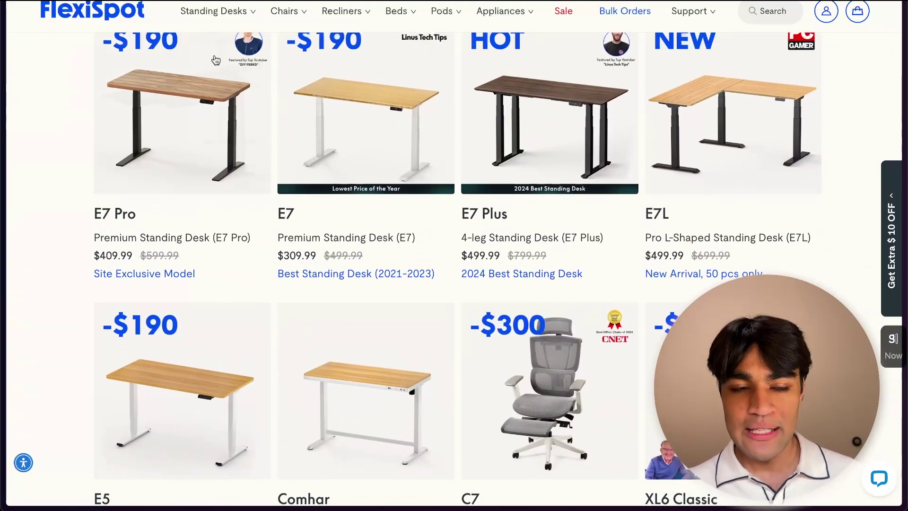
{"action": "scroll", "coordinate": [21, 205], "scroll_direction": "up", "scroll_amount": 1}
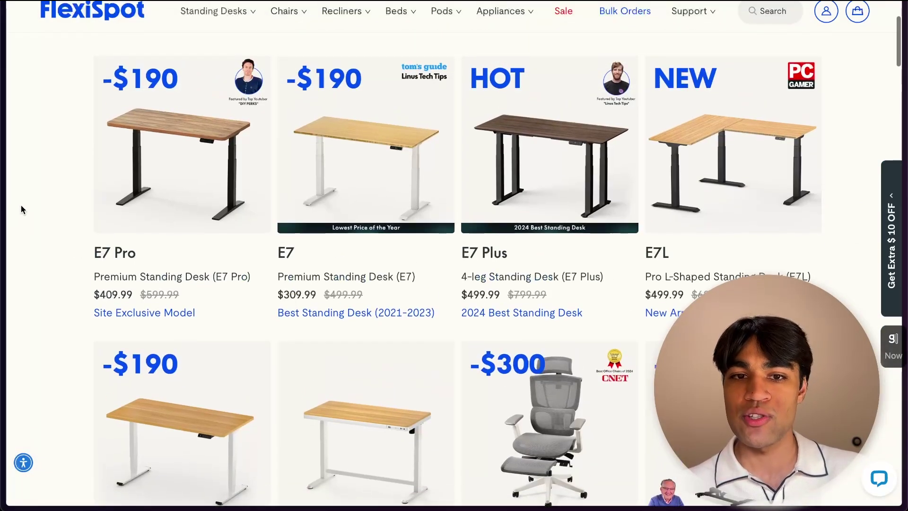
{"action": "scroll", "coordinate": [21, 205], "scroll_direction": "down", "scroll_amount": 1}
{"action": "scroll", "coordinate": [21, 206], "scroll_direction": "down", "scroll_amount": 10}
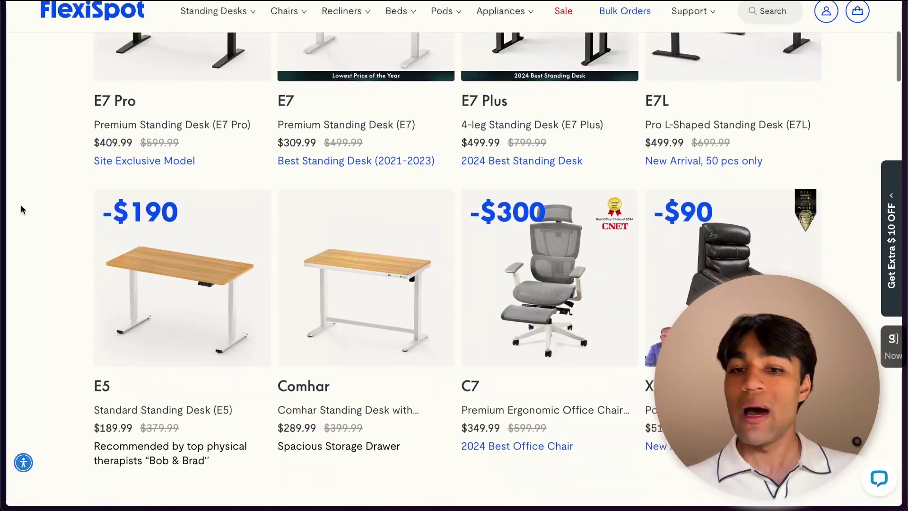
{"action": "scroll", "coordinate": [21, 206], "scroll_direction": "down", "scroll_amount": 10}
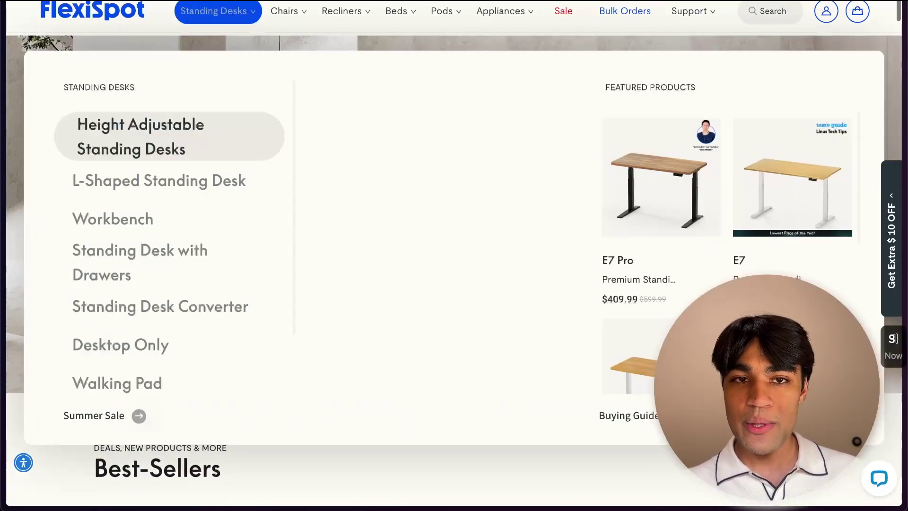
- Search the FlexiSpot store for 'e2'
{"action": "mouse_move", "coordinate": [468, 32]}
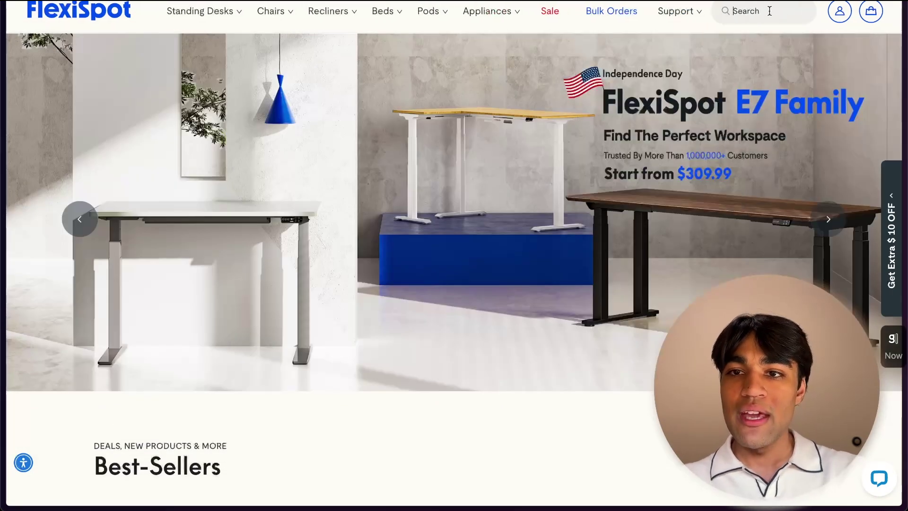
{"action": "left_click", "coordinate": [767, 10]}
{"action": "type", "text": "e2"}
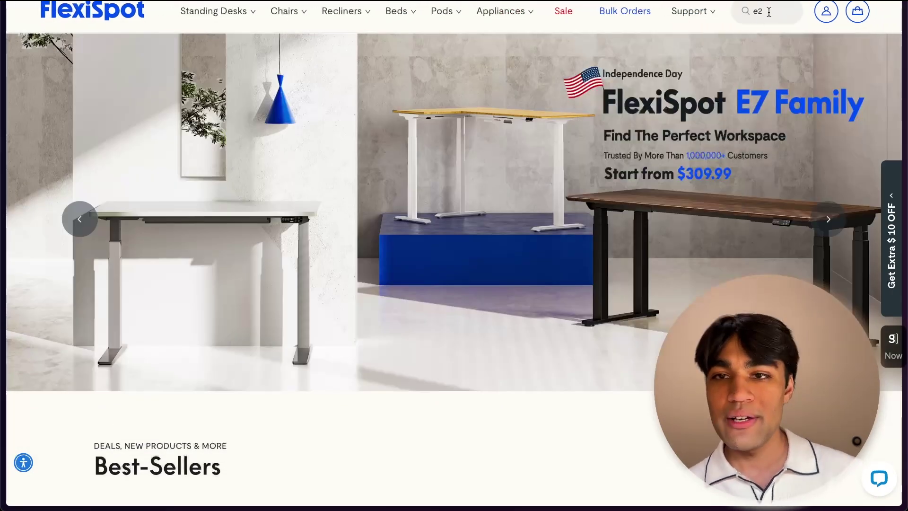
{"action": "key", "text": "Return"}
- Browse the 22 e2 results, including the E2Q at $349.99 and E2 Pro at $169.99
{"action": "scroll", "coordinate": [465, 196], "scroll_direction": "down", "scroll_amount": 2}
{"action": "scroll", "coordinate": [466, 197], "scroll_direction": "down", "scroll_amount": 2}
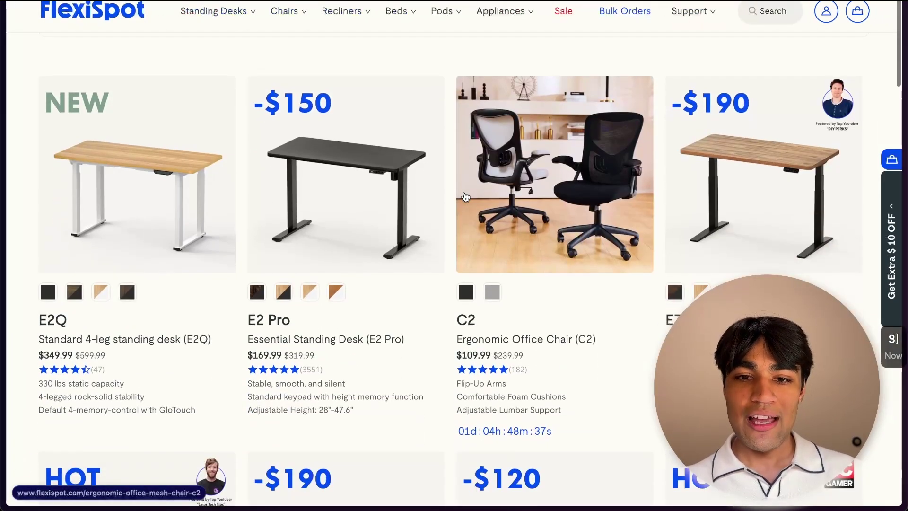
{"action": "scroll", "coordinate": [17, 234], "scroll_direction": "down", "scroll_amount": 5}
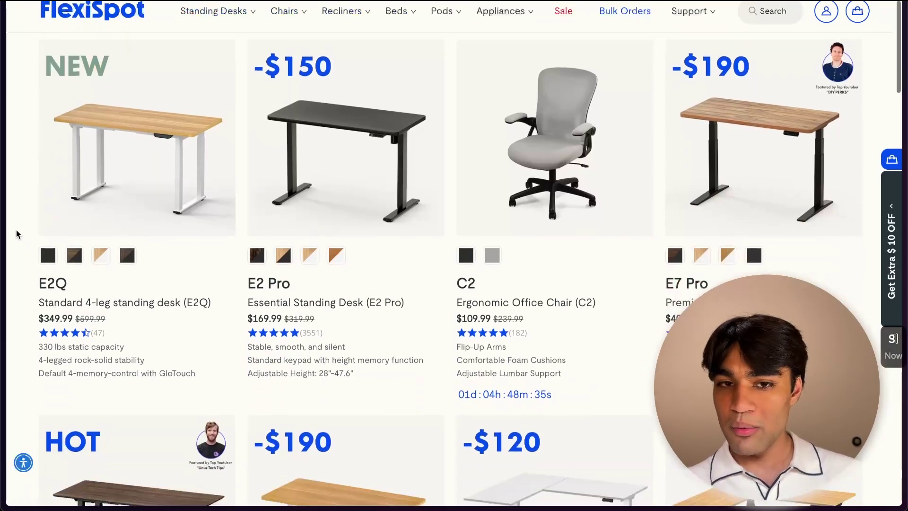
{"action": "scroll", "coordinate": [17, 234], "scroll_direction": "up", "scroll_amount": 4}
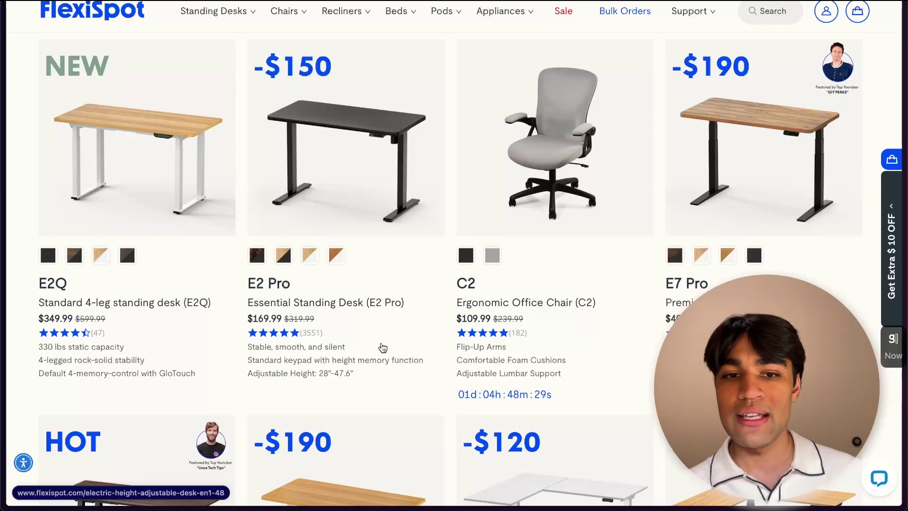
{"action": "scroll", "coordinate": [383, 380], "scroll_direction": "down", "scroll_amount": 5}
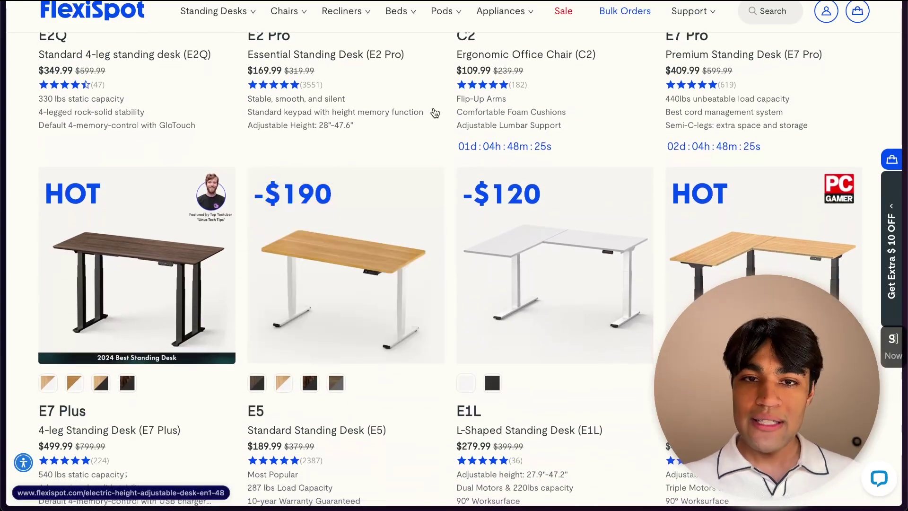
{"action": "scroll", "coordinate": [435, 112], "scroll_direction": "up", "scroll_amount": 8}
{"action": "scroll", "coordinate": [447, 105], "scroll_direction": "down", "scroll_amount": 1}
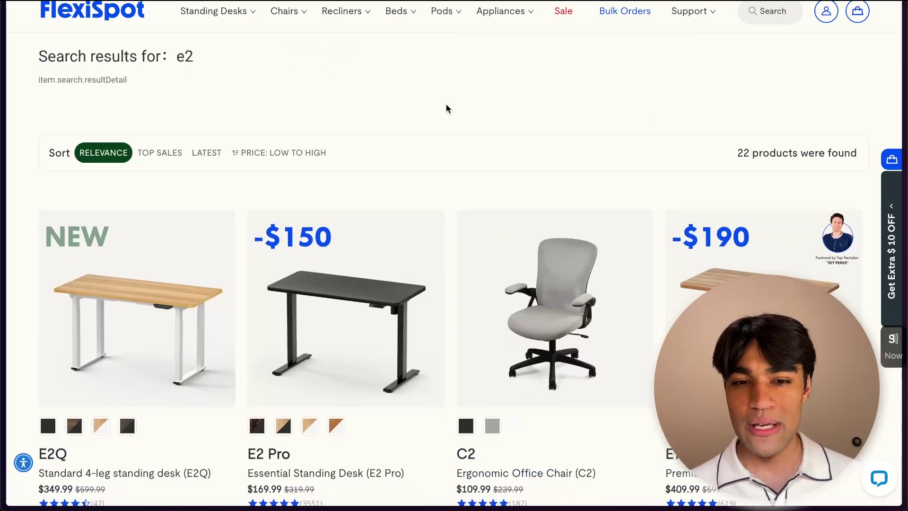
{"action": "scroll", "coordinate": [447, 104], "scroll_direction": "down", "scroll_amount": 3}
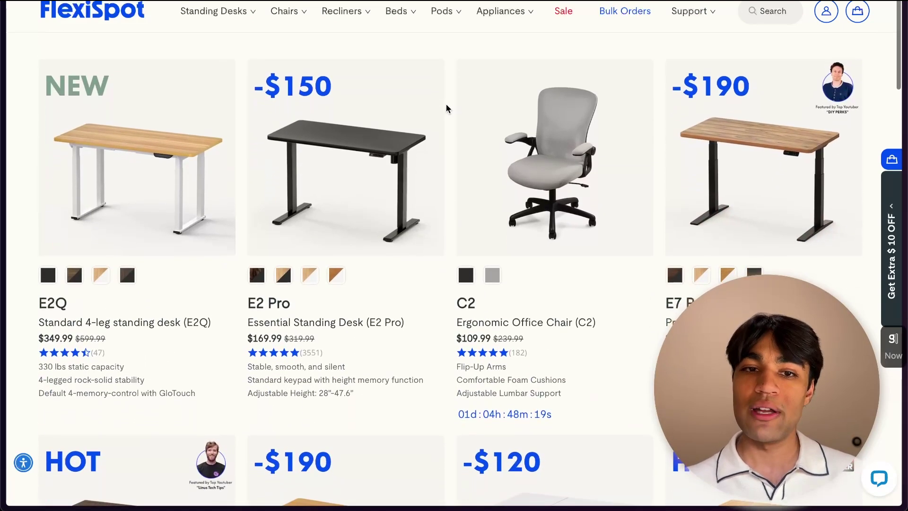